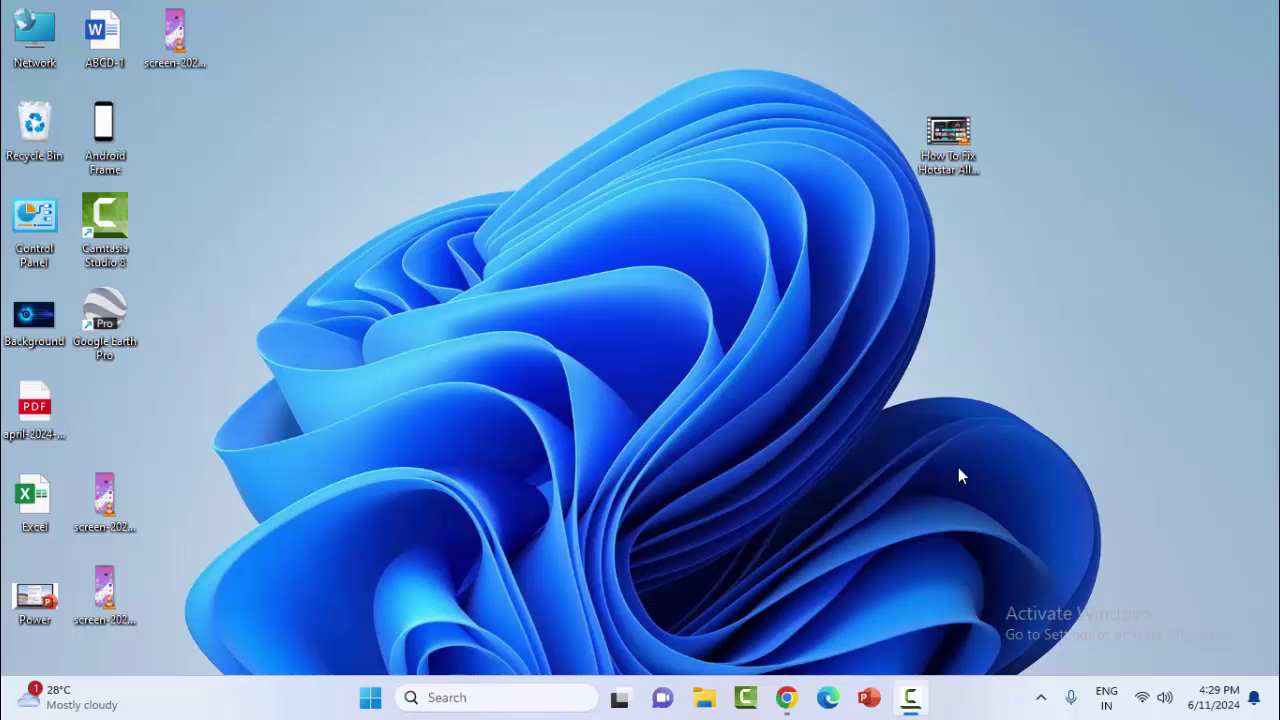
- Search 'chr' in Windows Start and launch Google Chrome
left_click(371, 700)
type("chr")
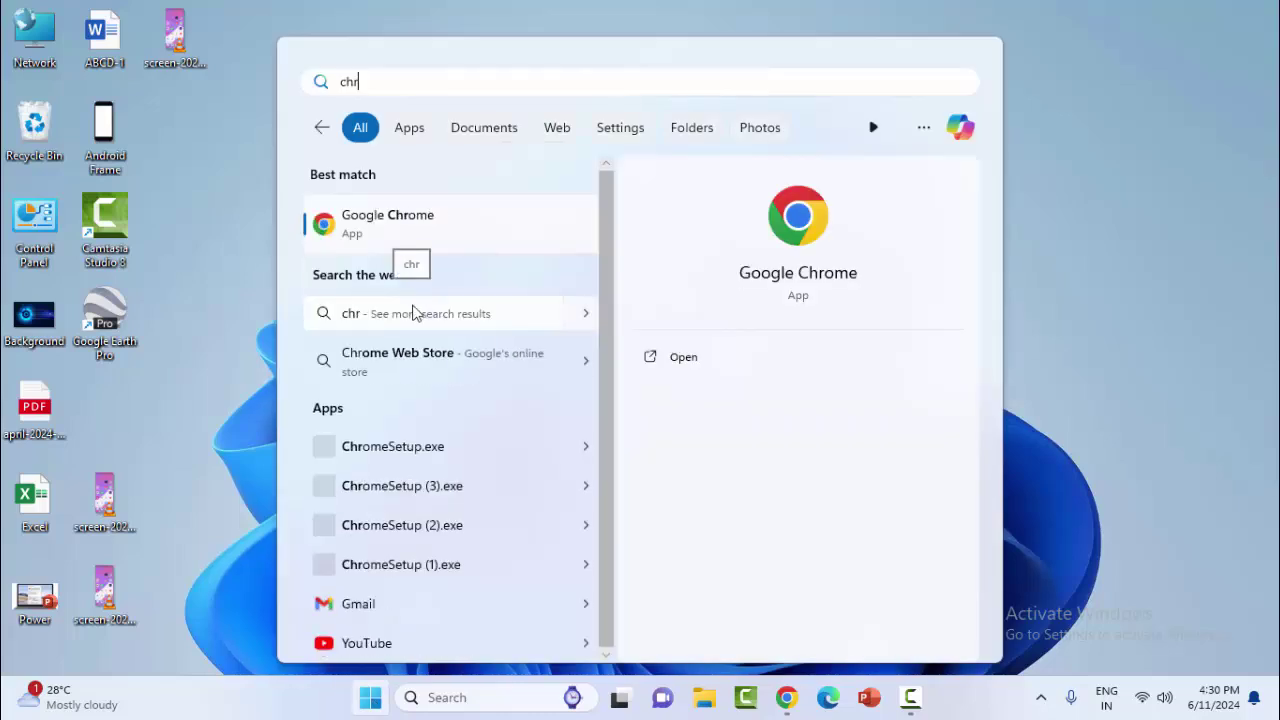
left_click(386, 234)
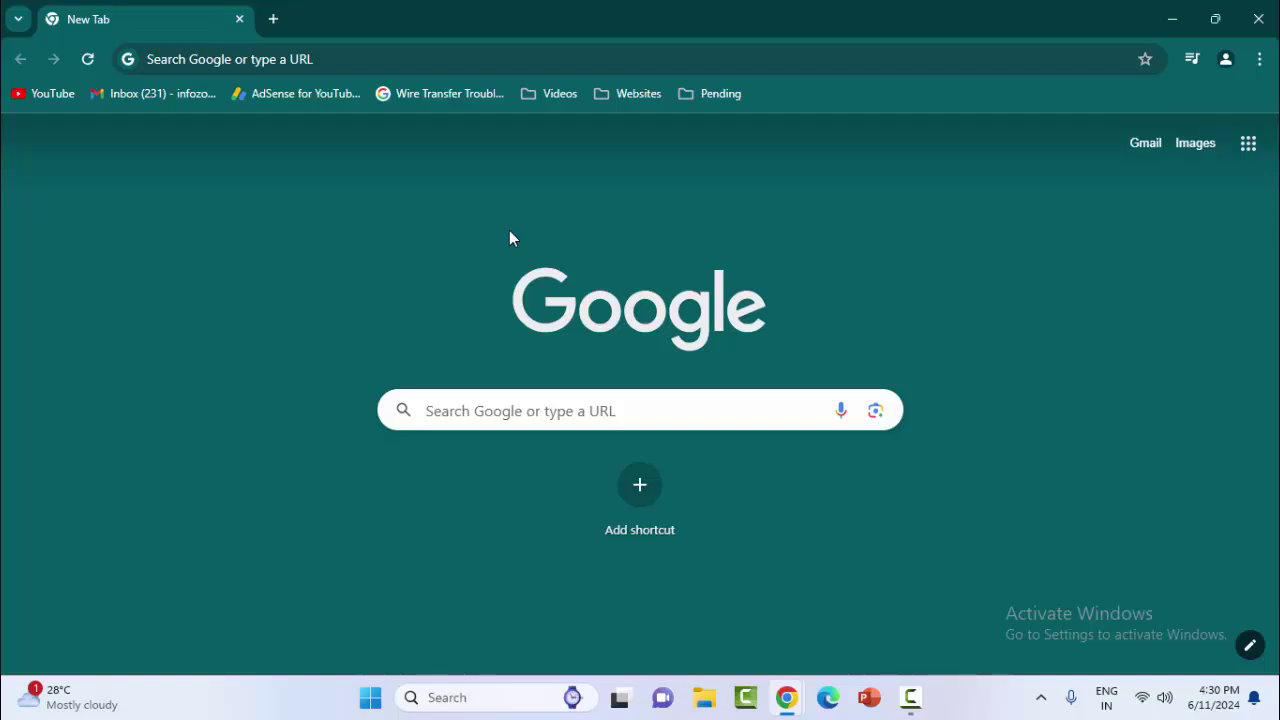
- Review Clear browsing data with Ctrl+Shift+Delete, keep Last 4 weeks, and close without clearing
key("ctrl+shift+Delete")
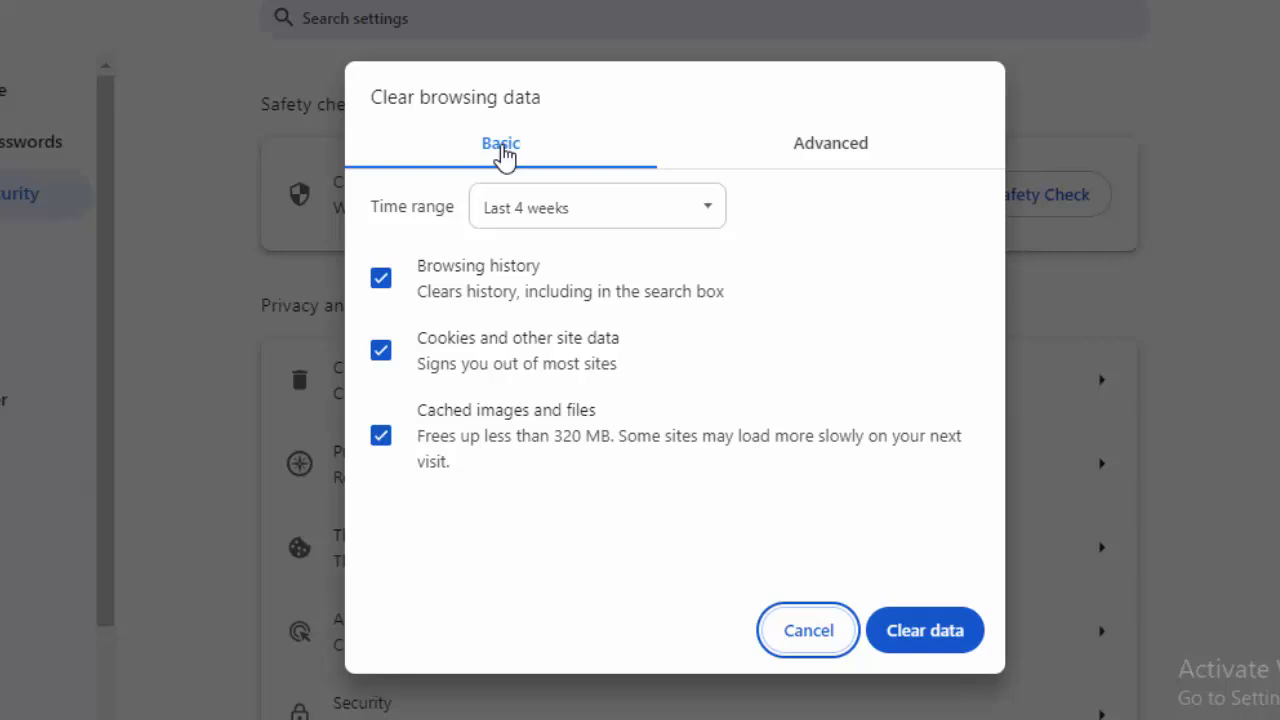
left_click(505, 155)
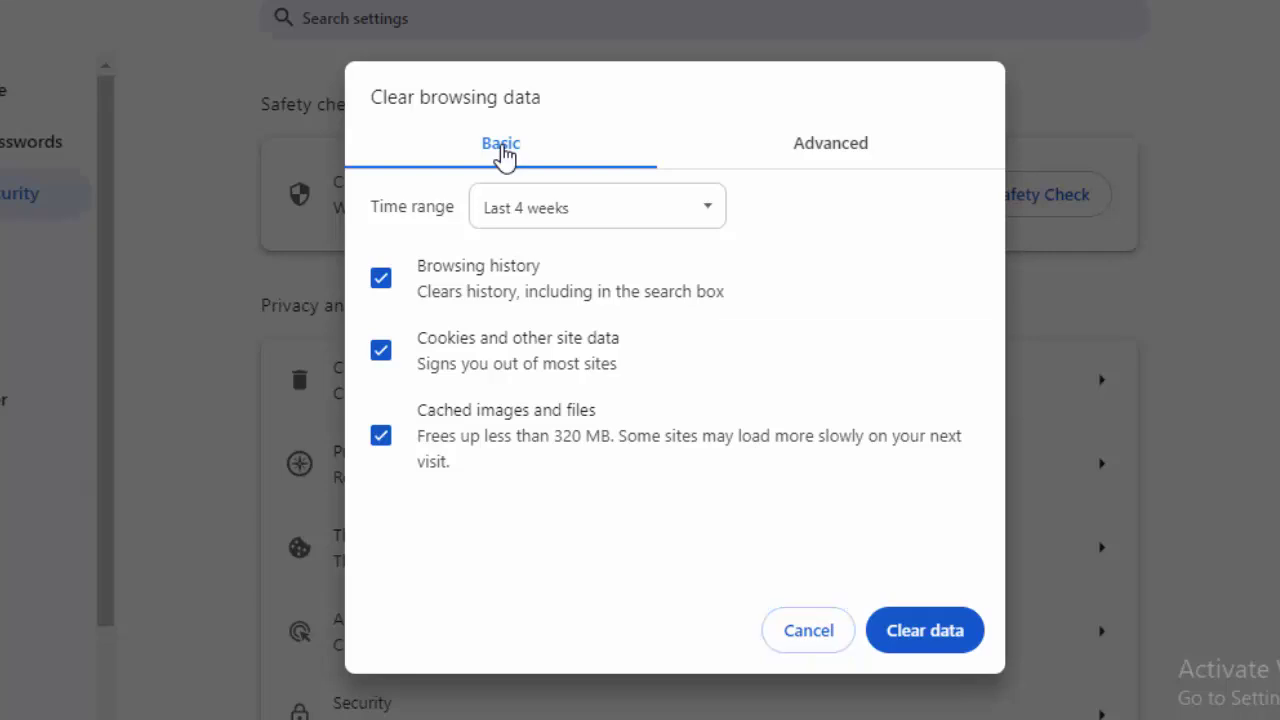
left_click(515, 220)
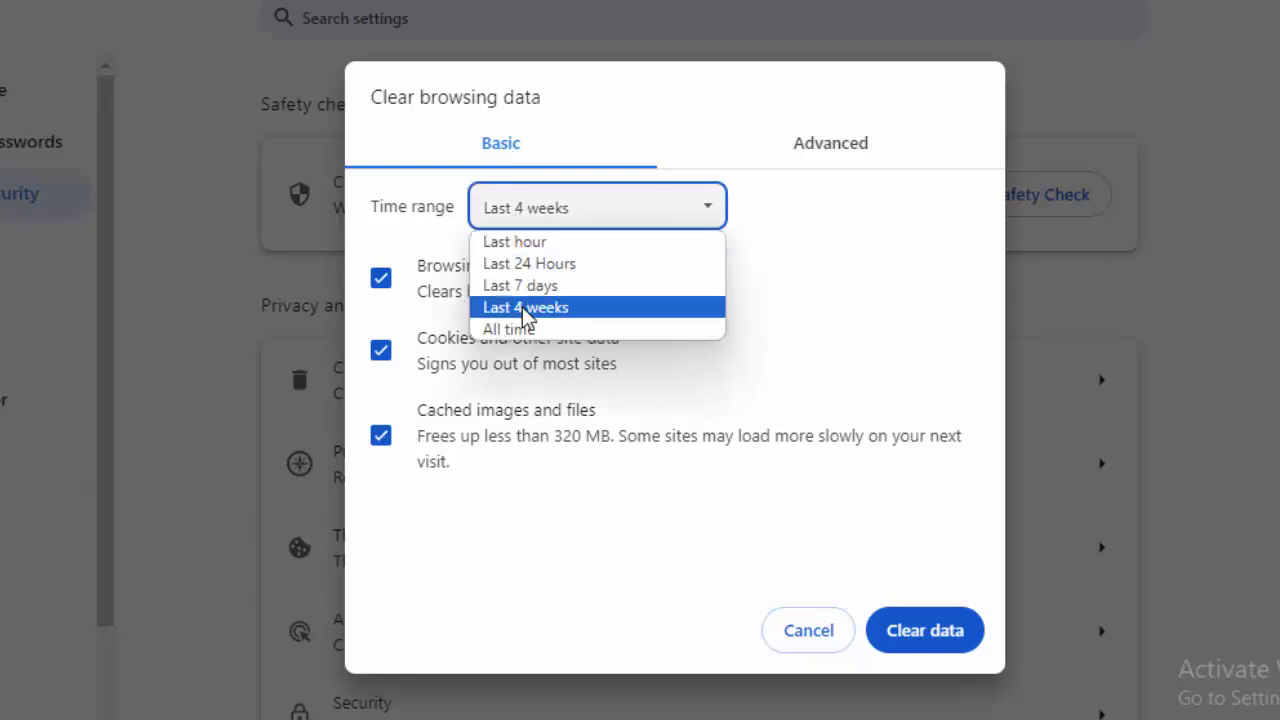
left_click(525, 308)
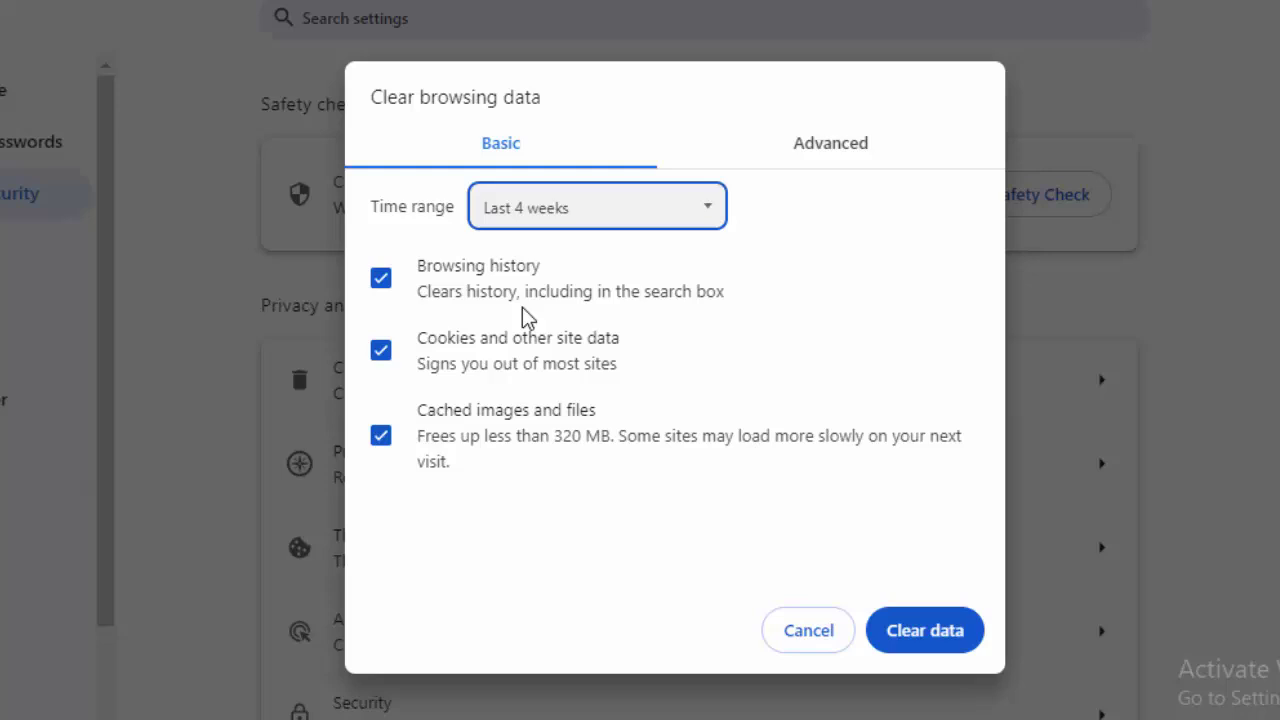
left_click(380, 284)
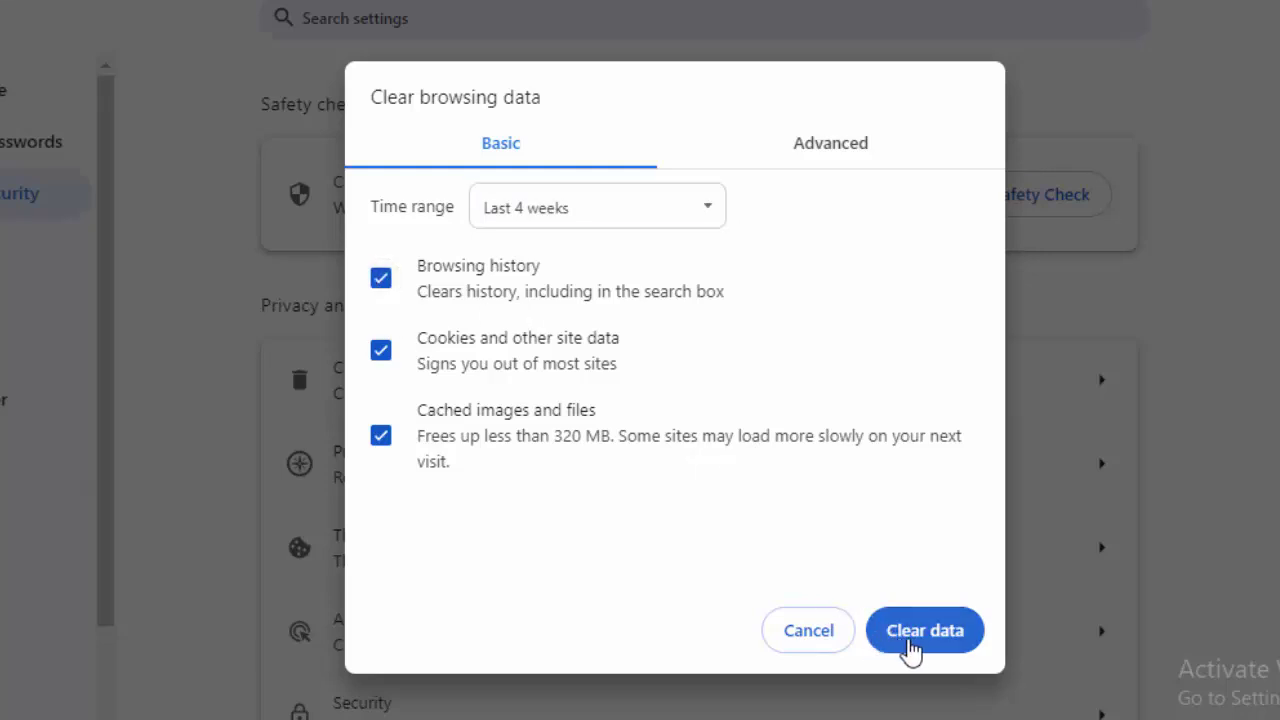
left_click(818, 634)
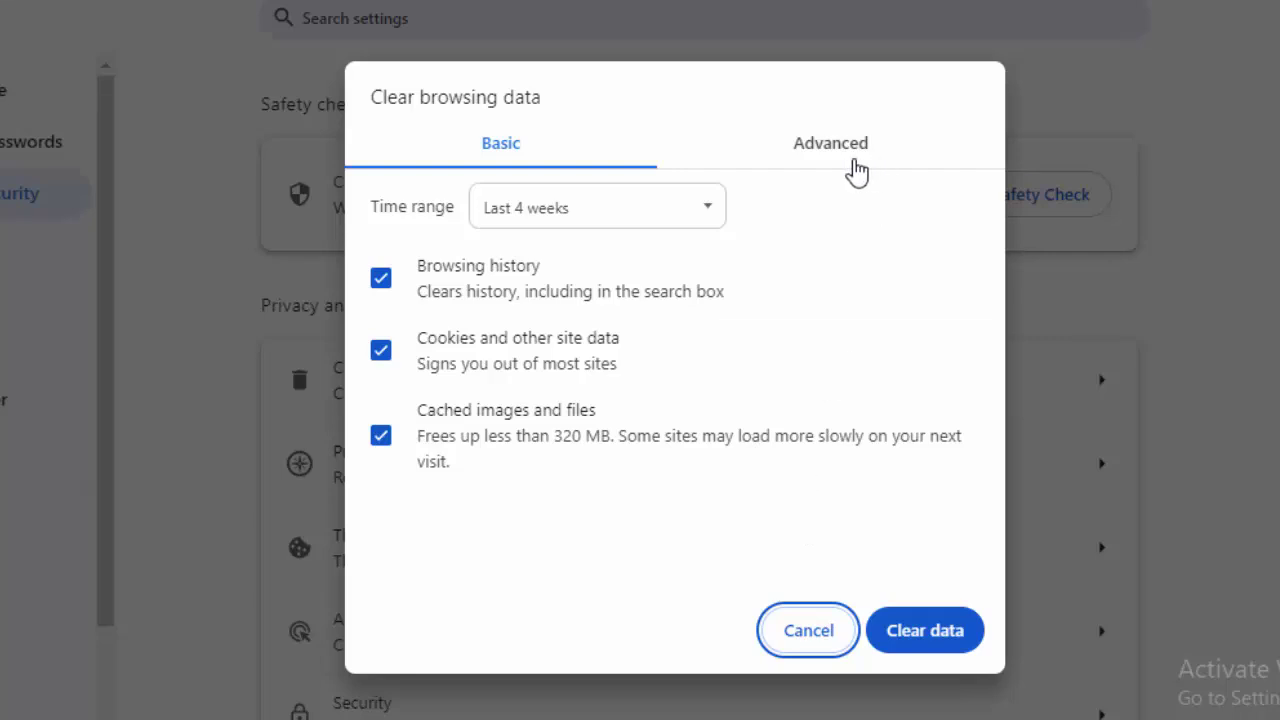
- Set Advanced clearing options to All time, review the checkboxes, then dismiss without clearing
left_click(838, 168)
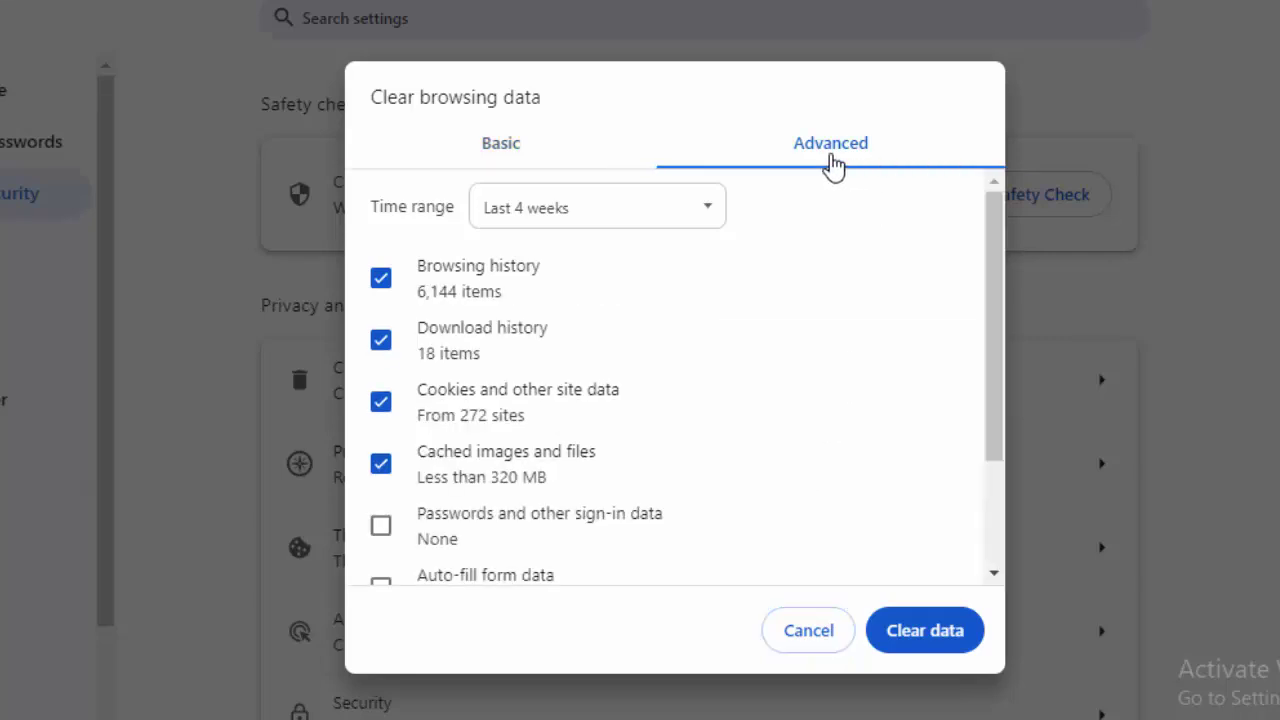
left_click(712, 208)
left_click(630, 330)
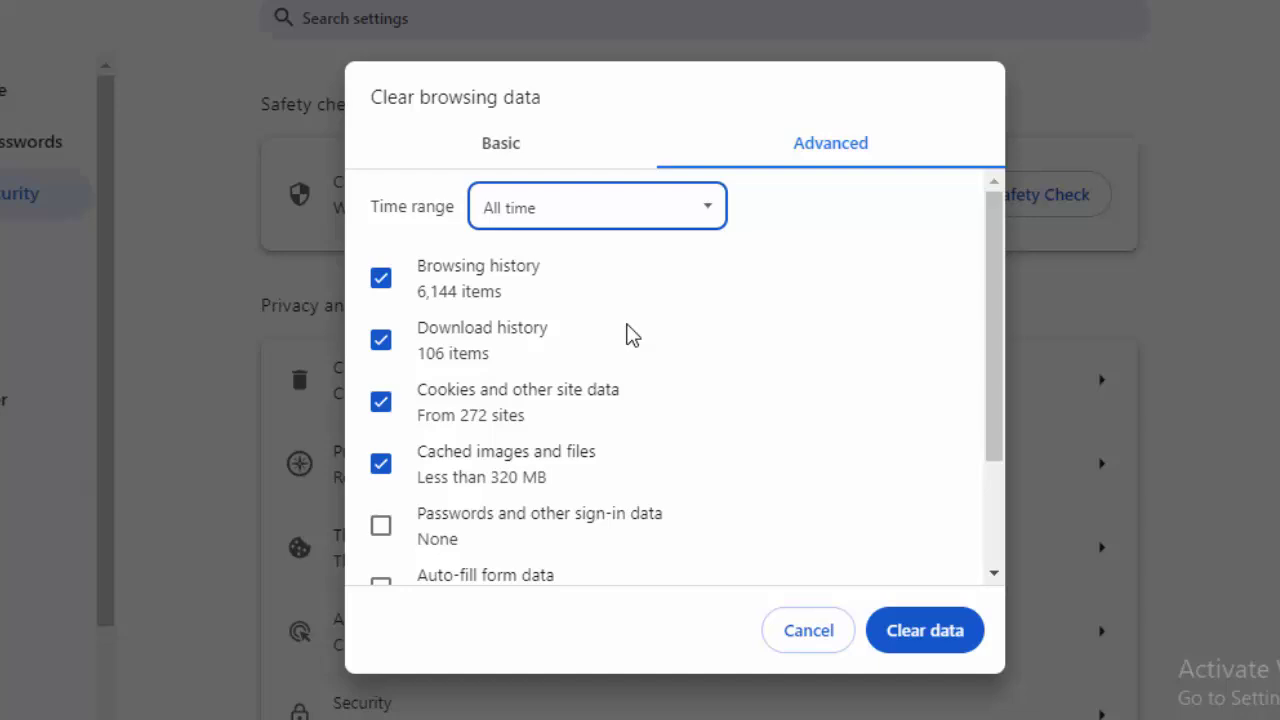
scroll(405, 368, "down", 3)
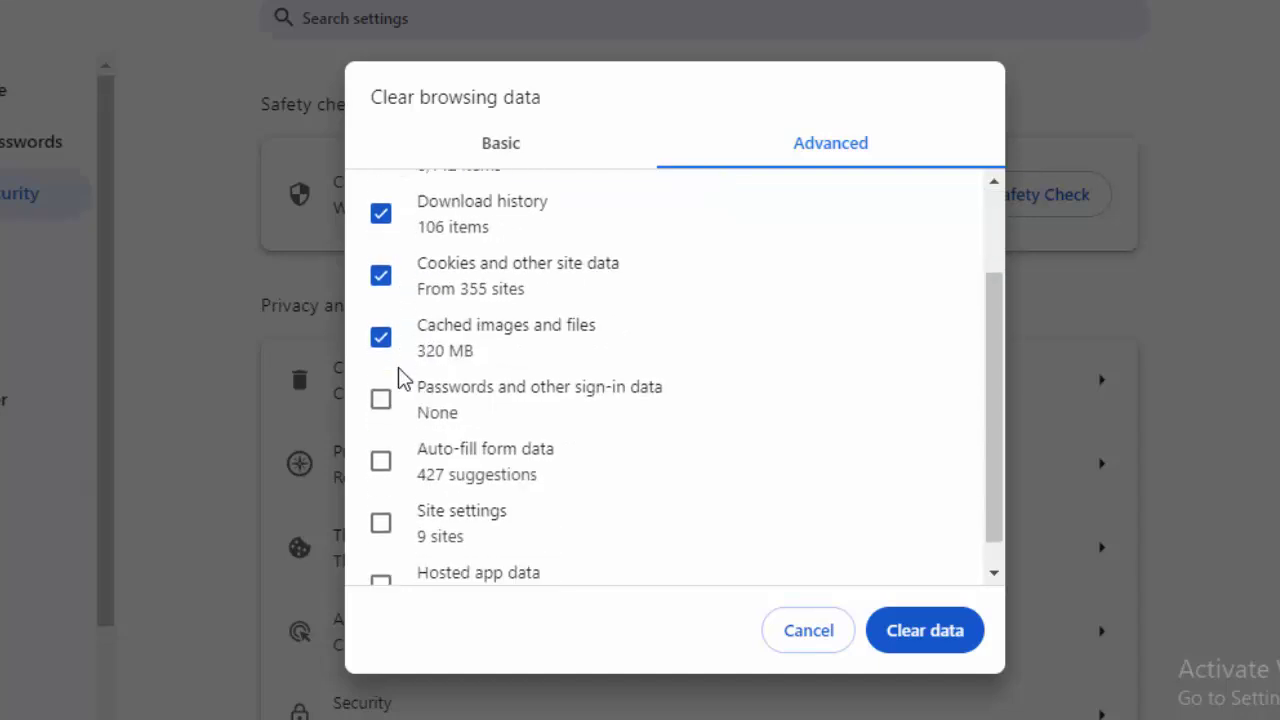
scroll(414, 430, "up", 3)
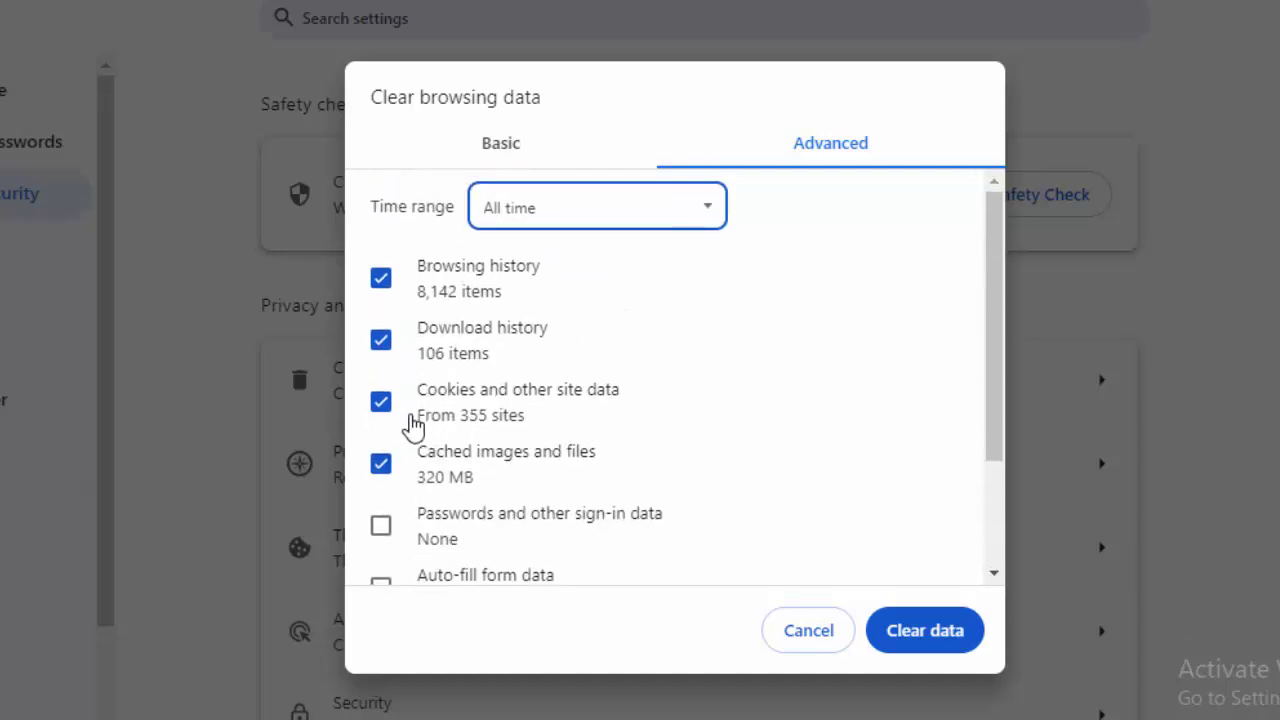
scroll(414, 430, "down", 3)
left_click(382, 435)
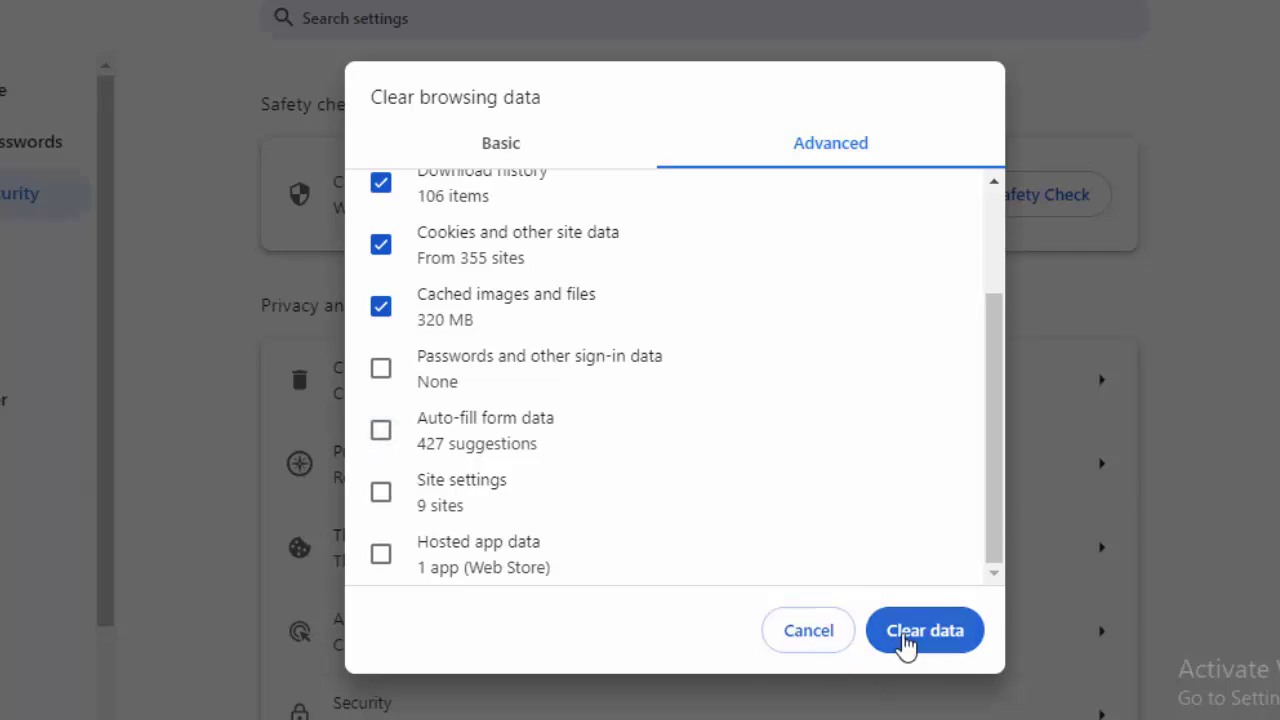
left_click(819, 645)
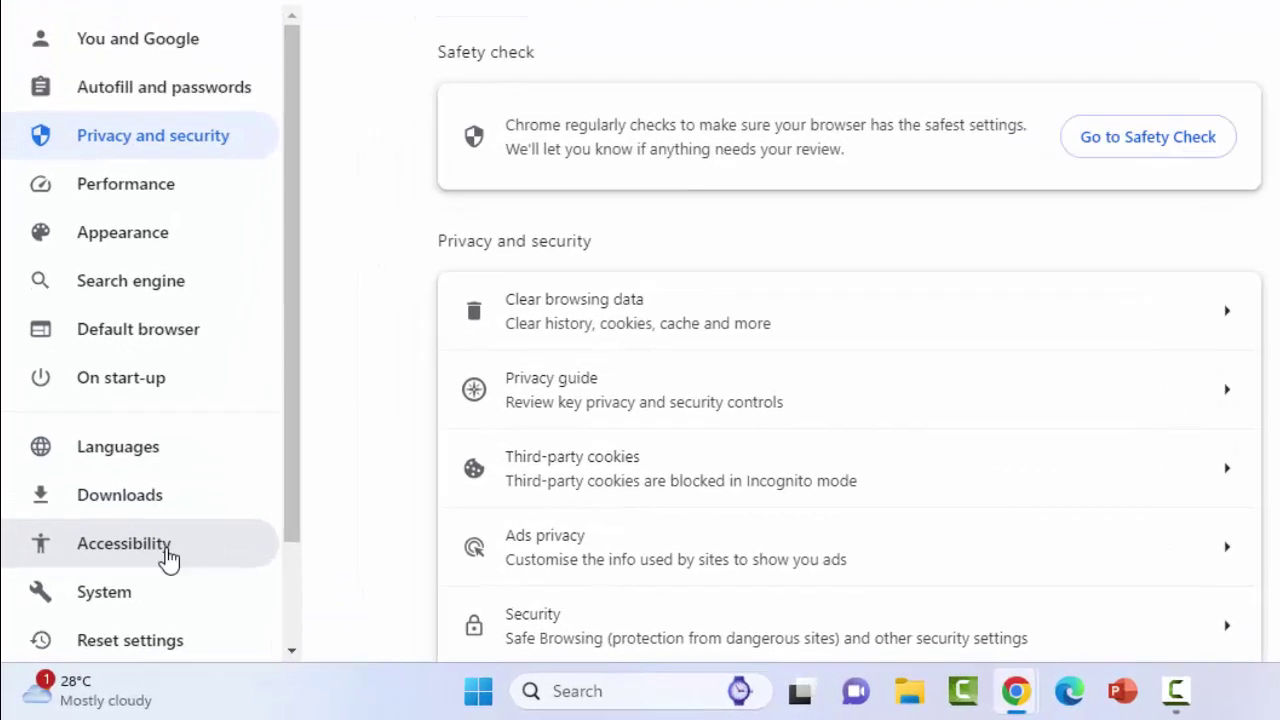
- Restore Chrome settings to their original defaults and open a new tab
left_click(137, 632)
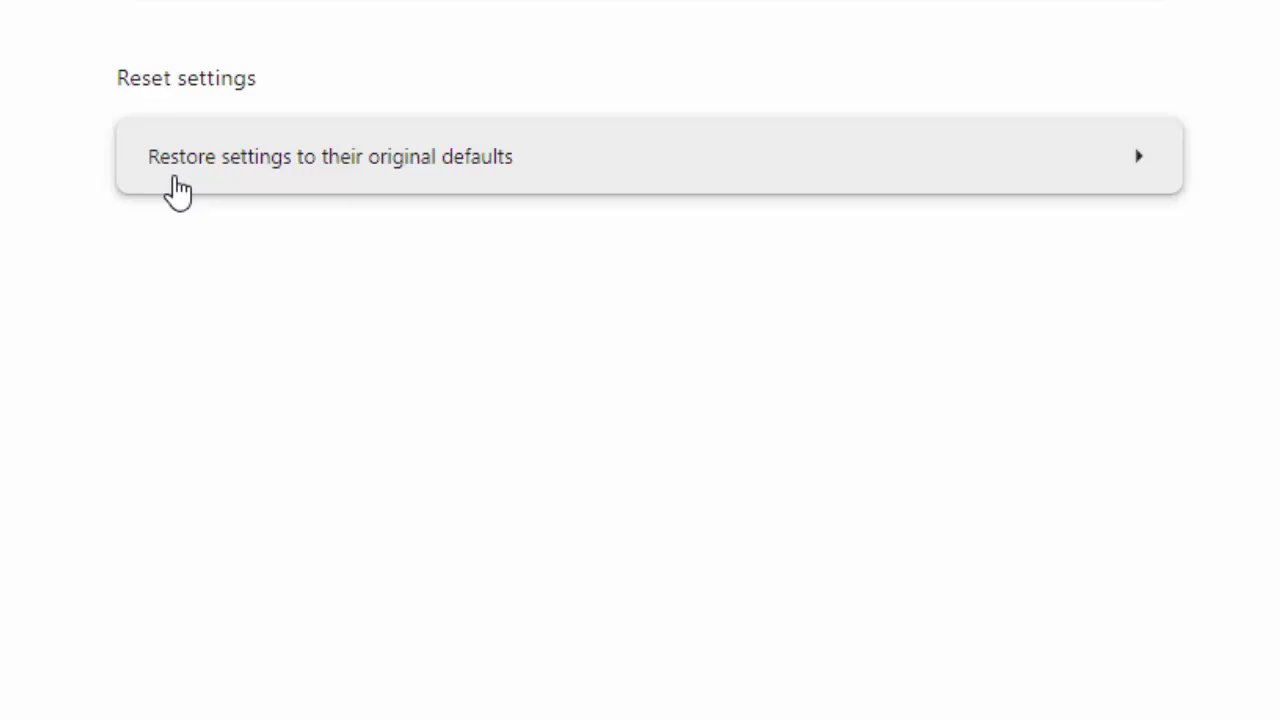
left_click(568, 166)
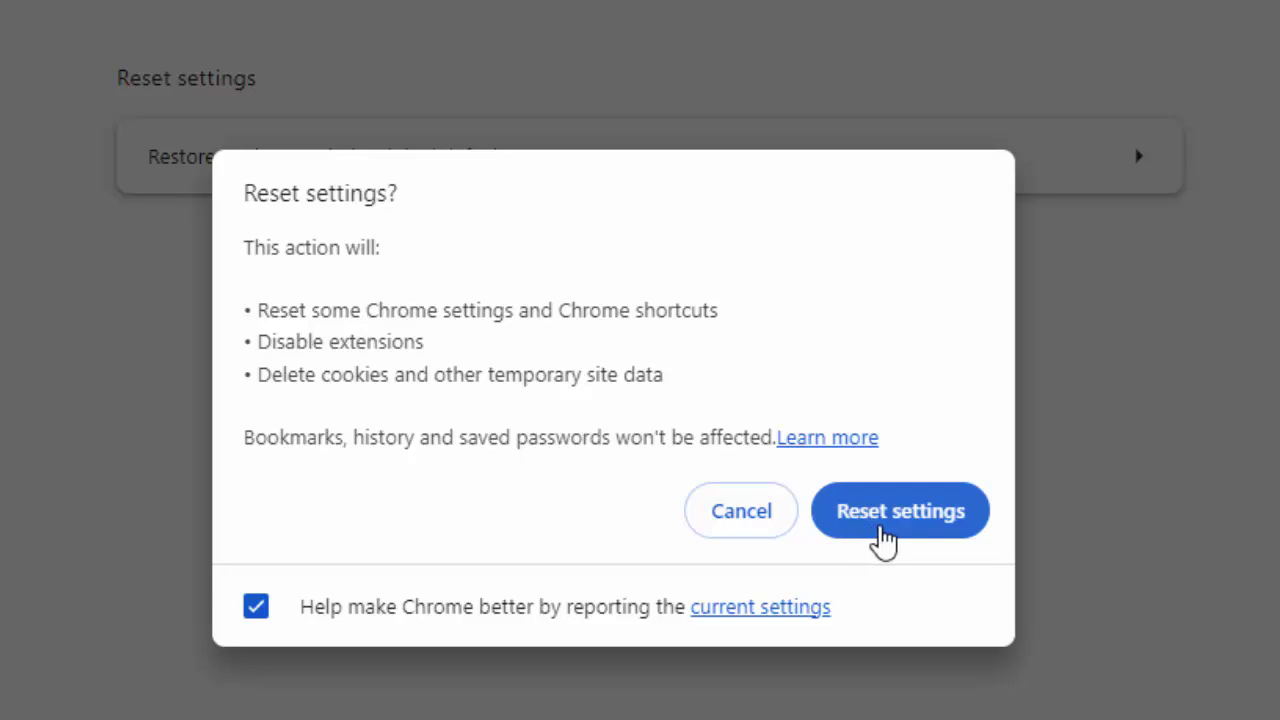
left_click(746, 531)
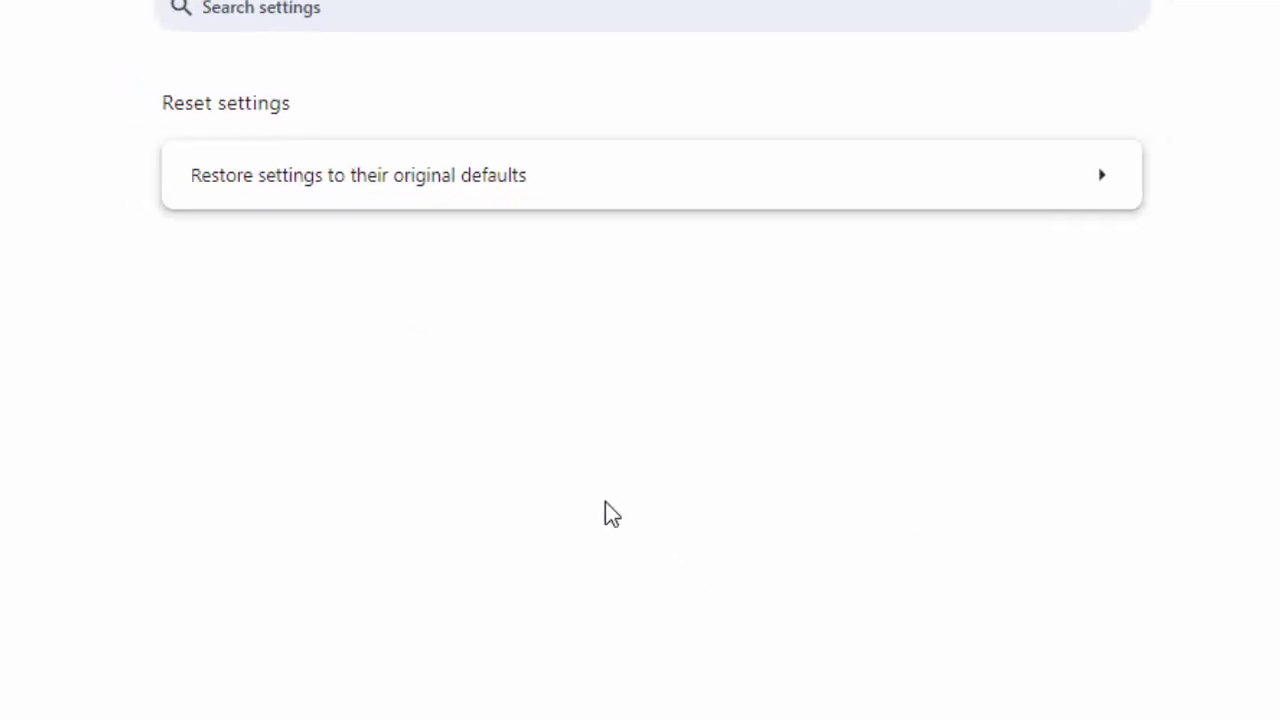
left_click(266, 19)
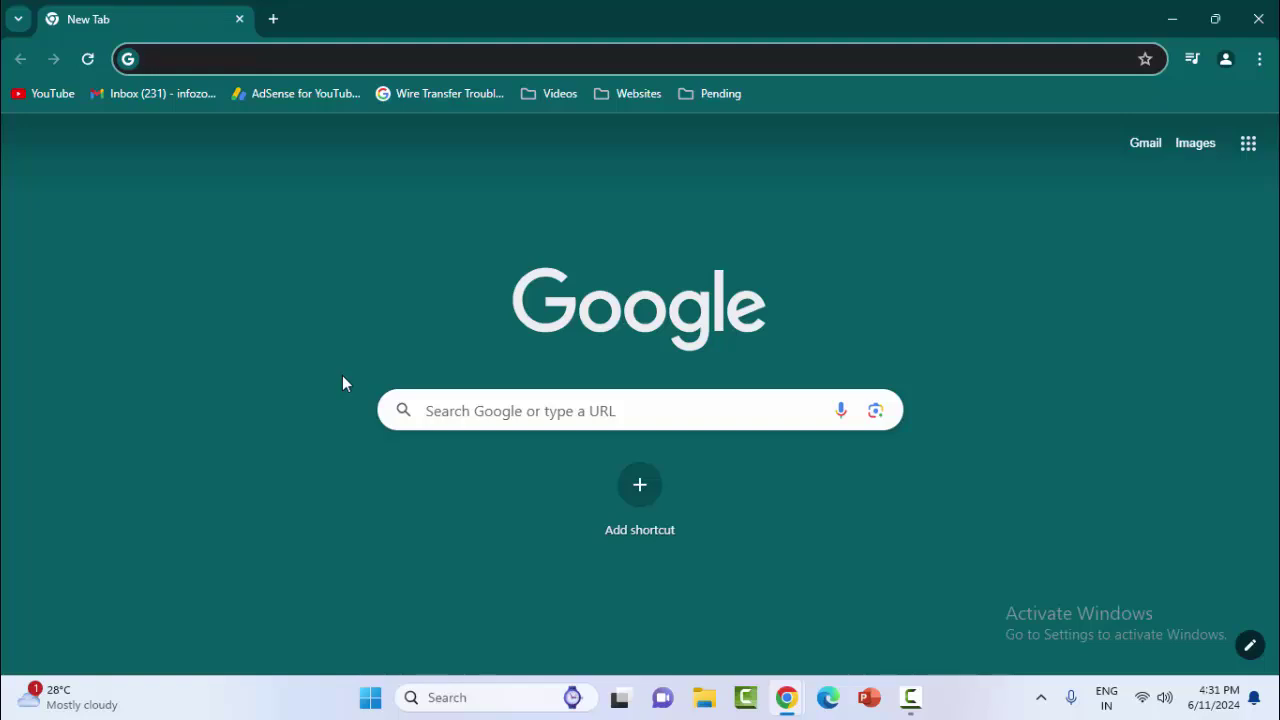
- Search 'comm' in Start and run Command Prompt as administrator
left_click(368, 700)
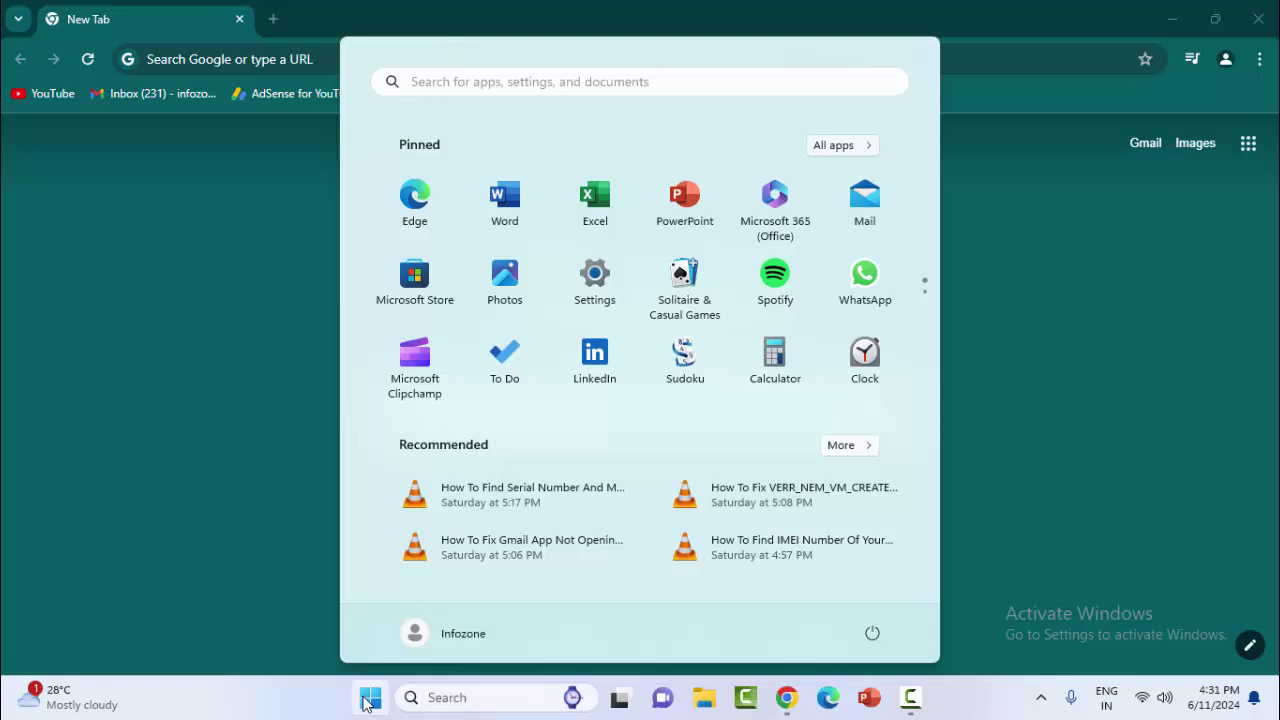
type("comm")
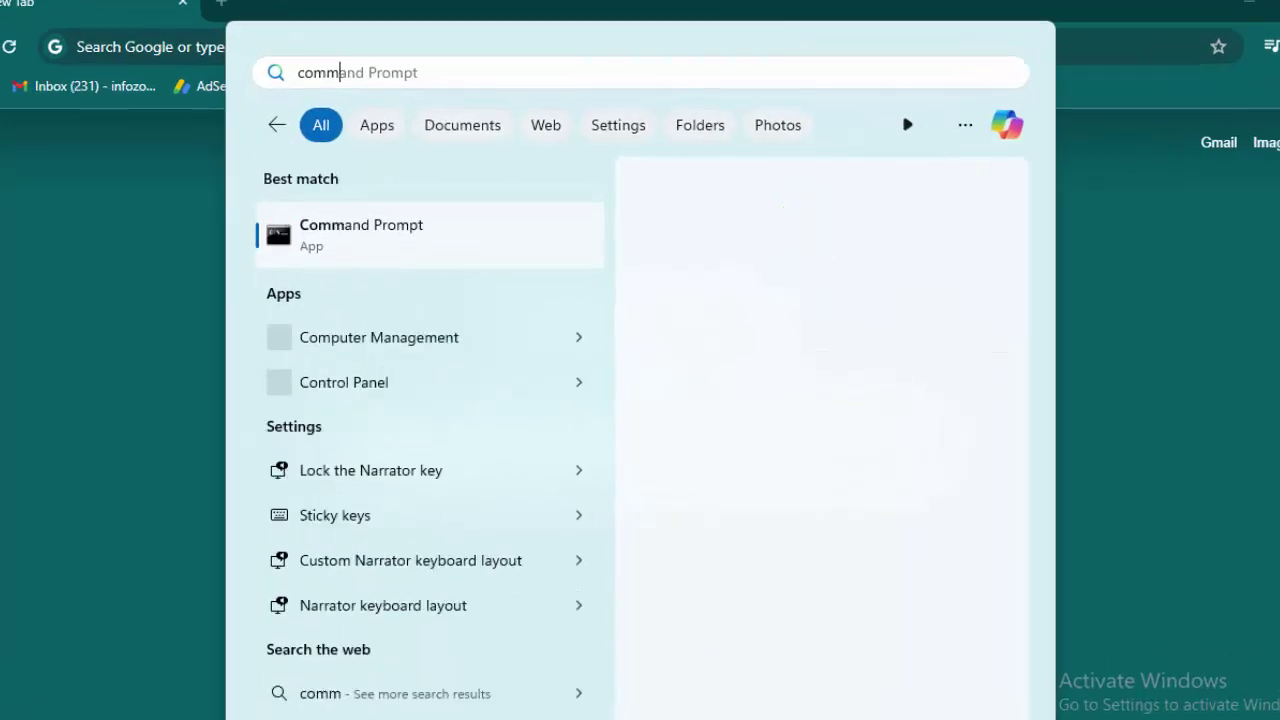
right_click(277, 293)
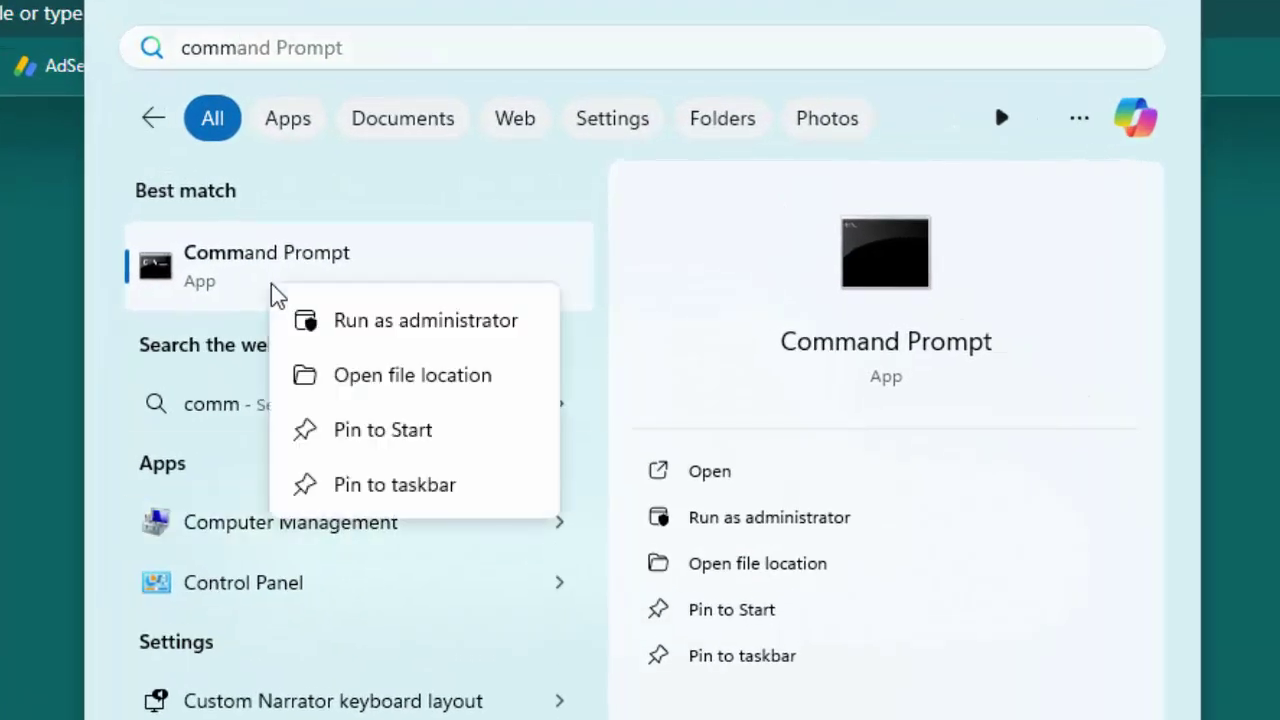
left_click(414, 324)
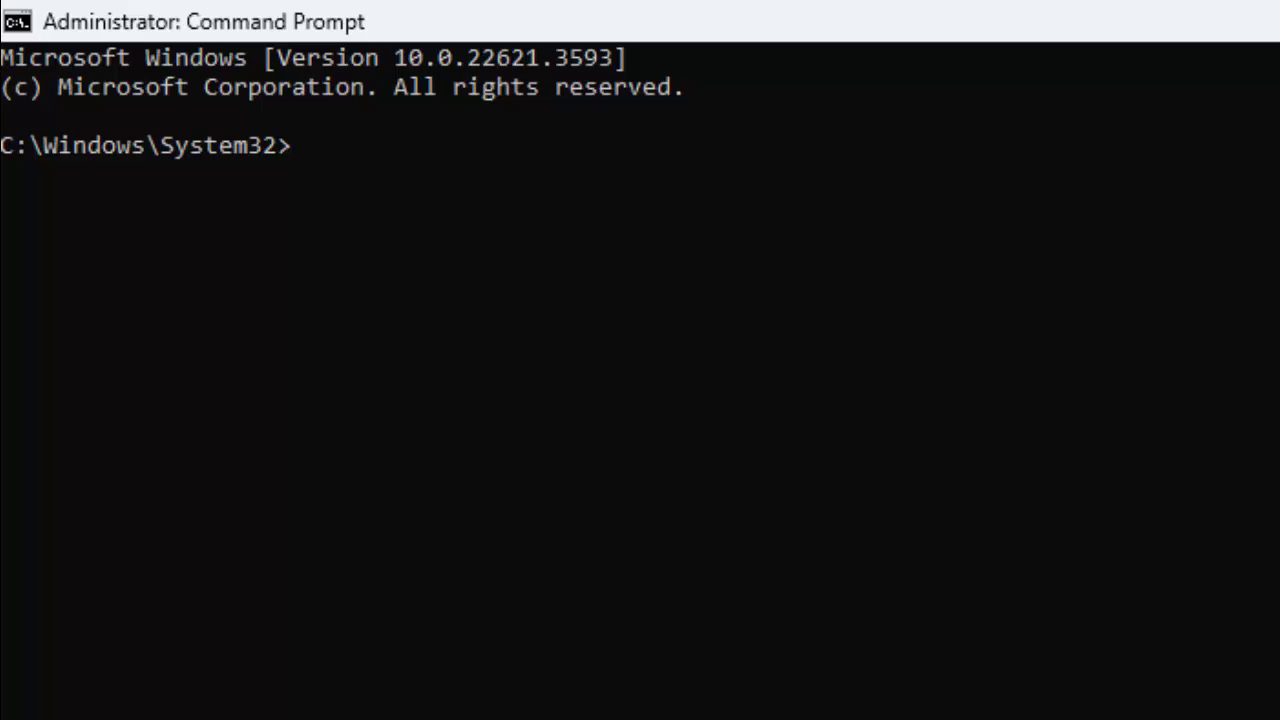
- Run ipconfig /release followed by ipconfig /flushdns
type("i")
type("pconfig ")
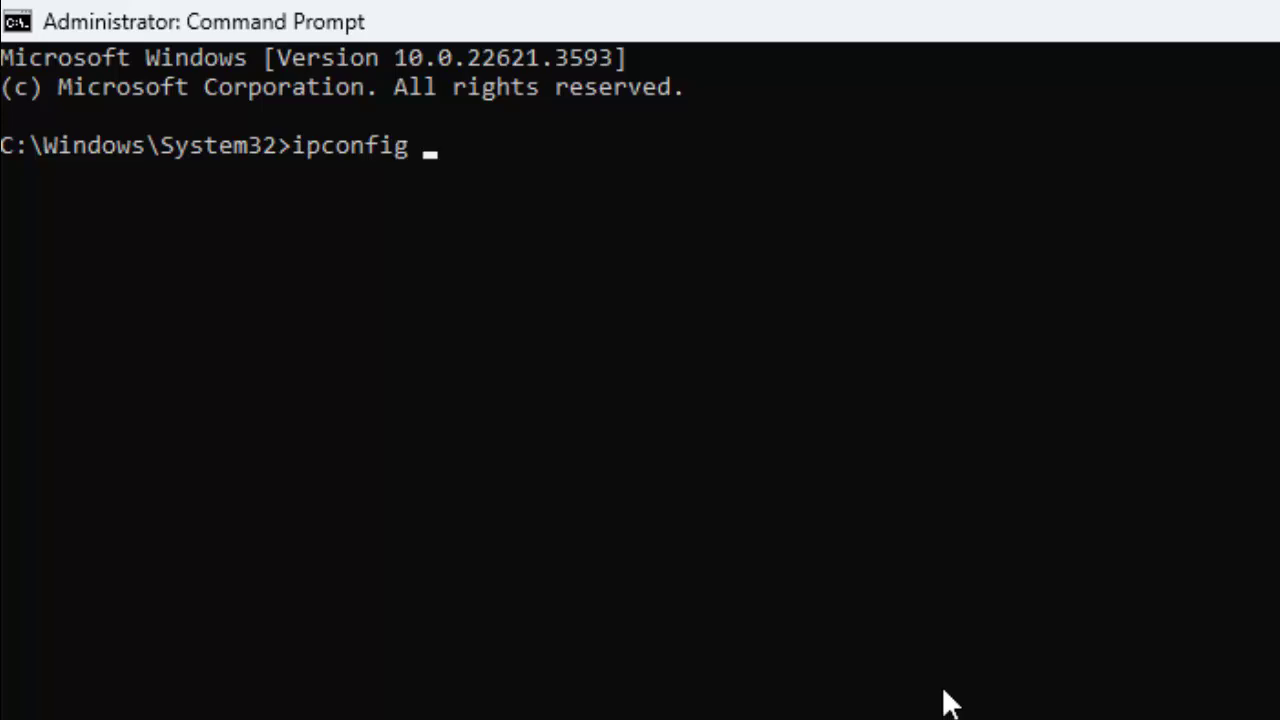
type("/r")
type("elease")
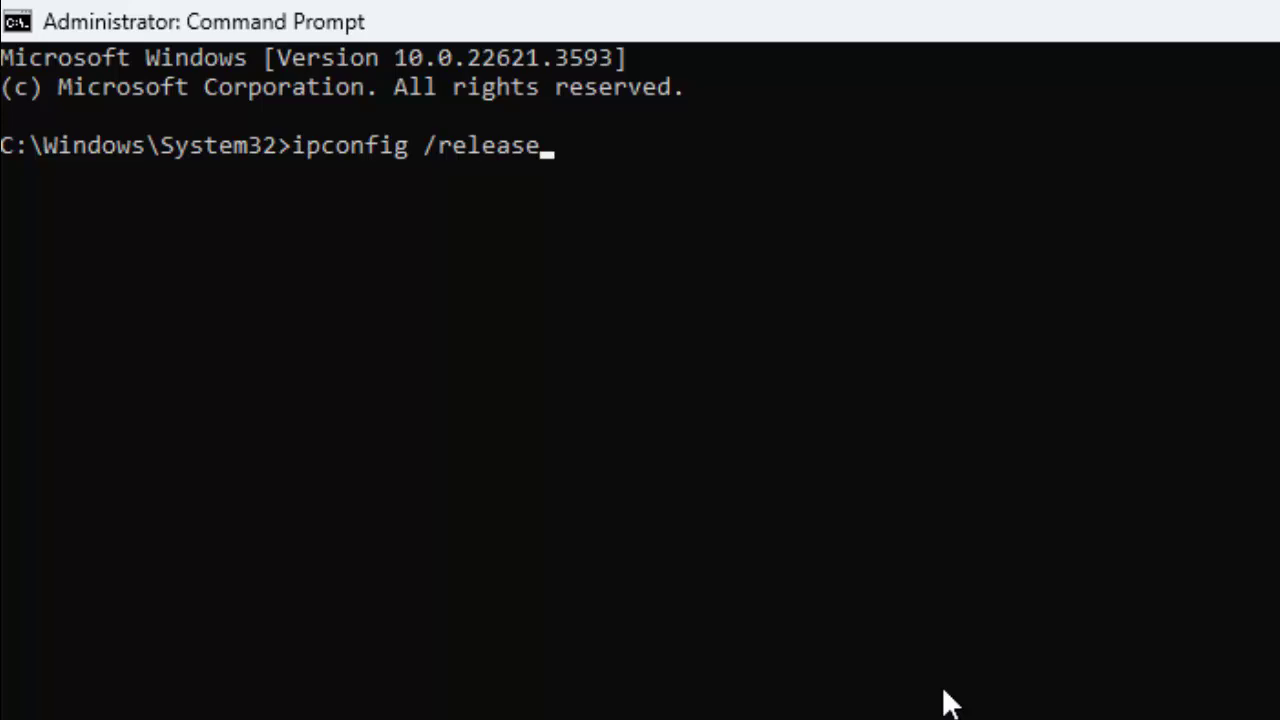
key("Return")
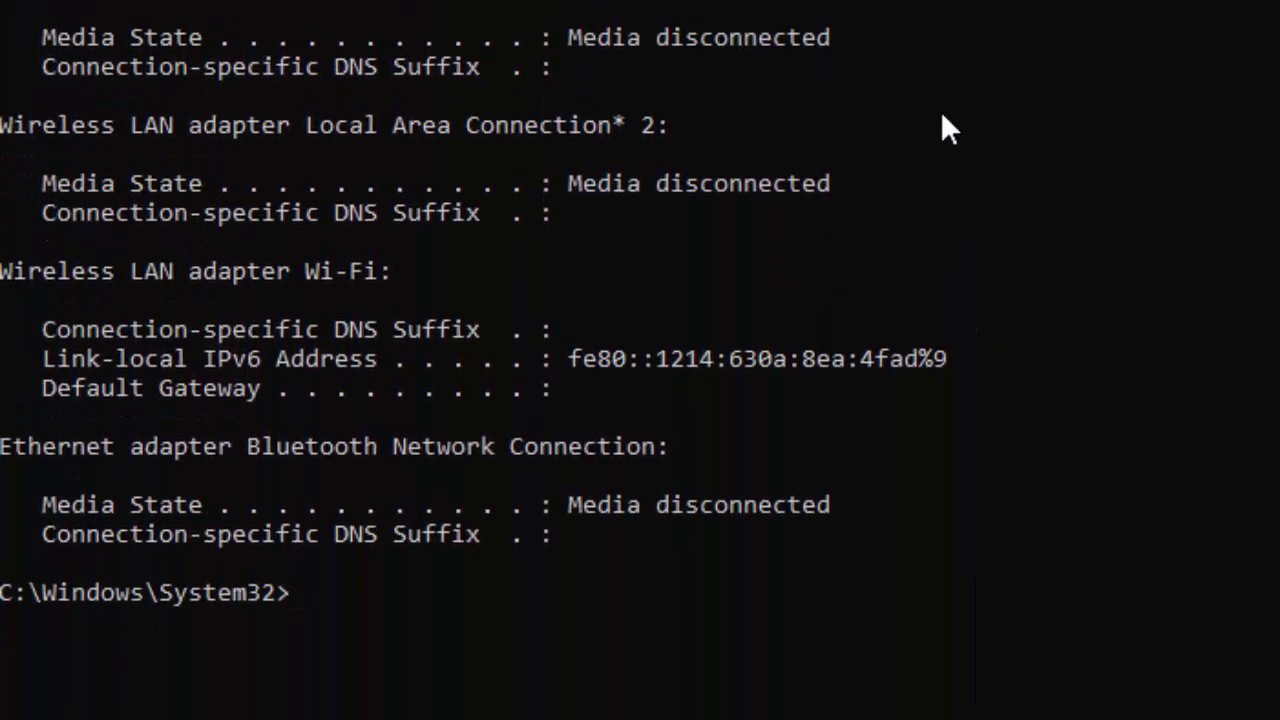
type("ipconfi")
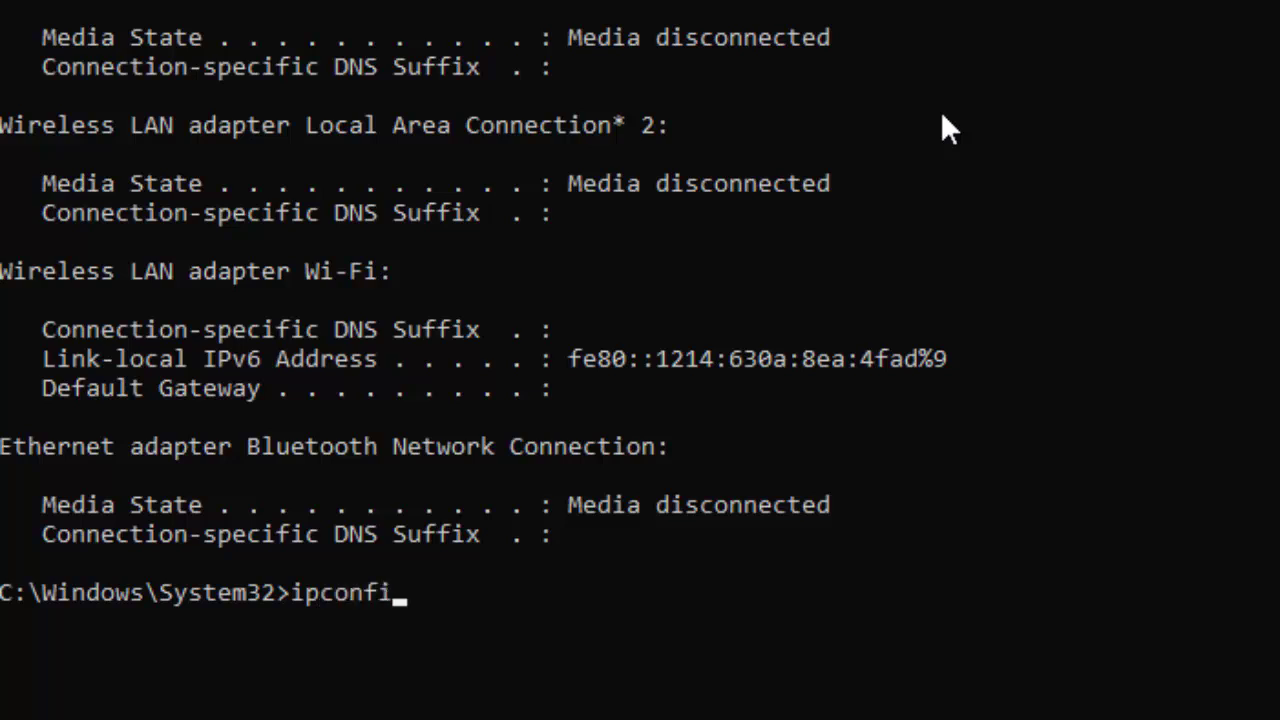
type("g /")
type("f")
type("lushdns")
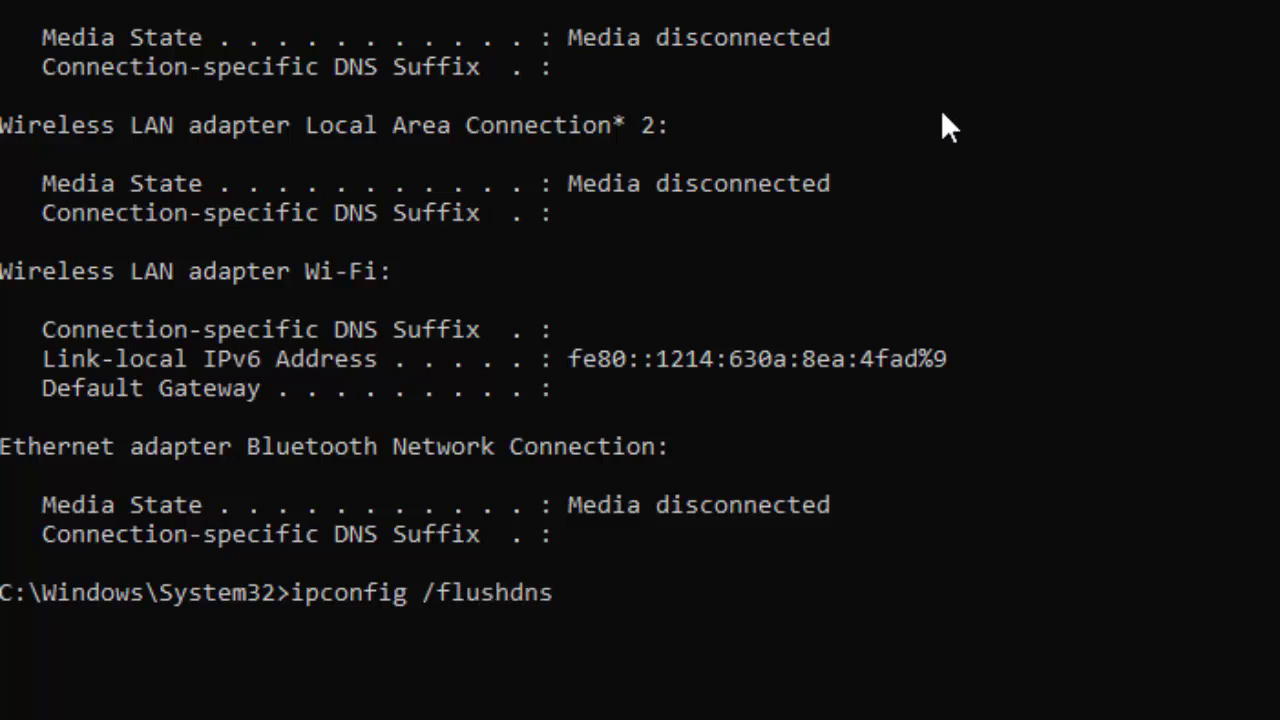
key("Return")
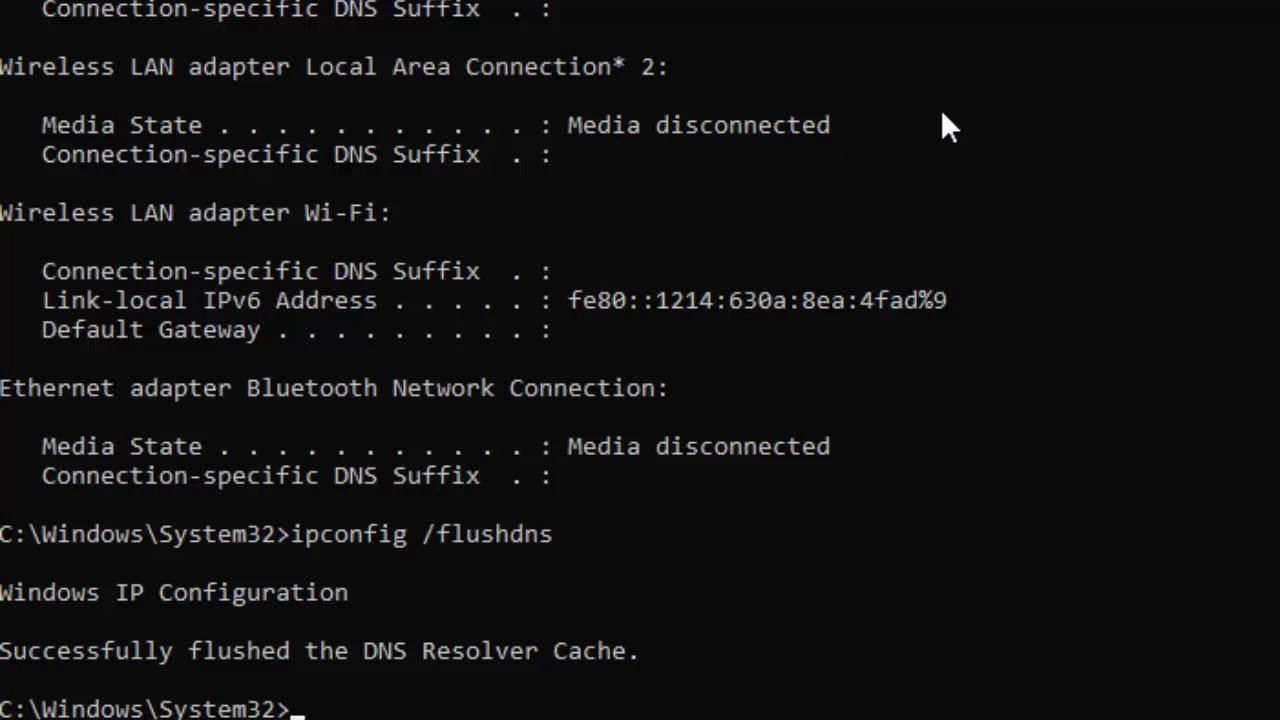
- Run ipconfig /renew, then close Command Prompt and minimize Chrome
type("ipconfig ")
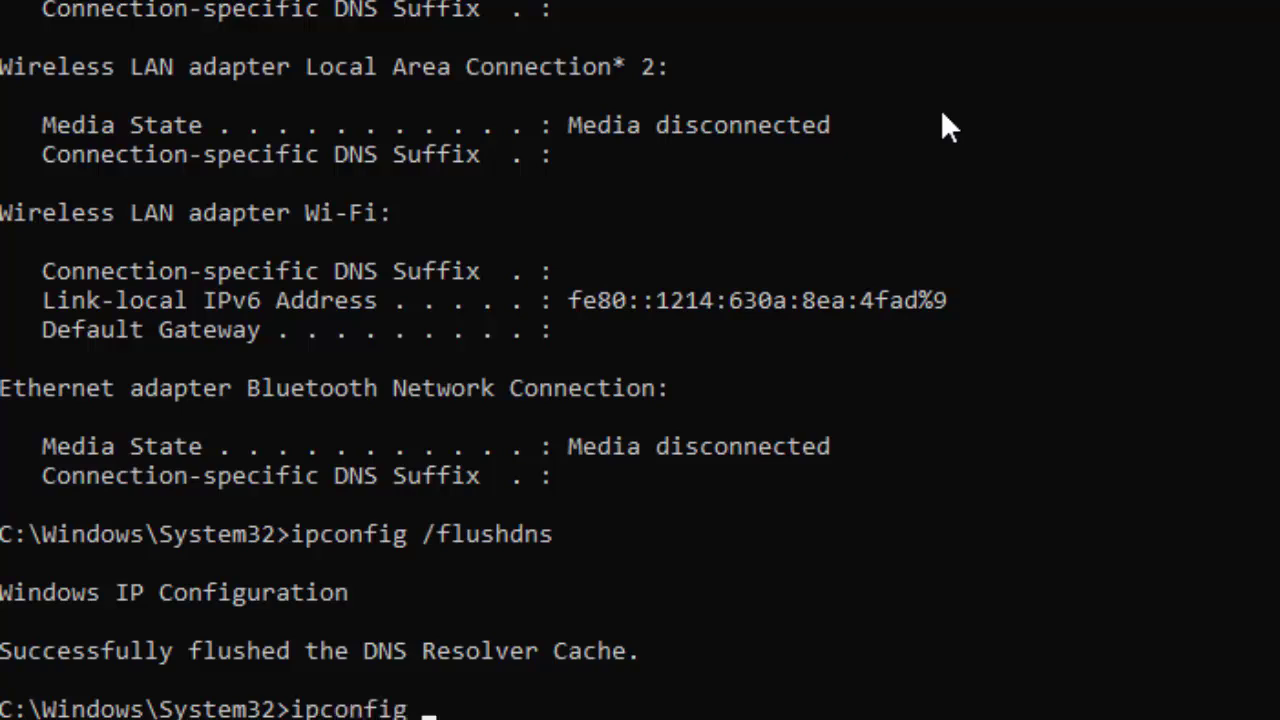
type("/renew")
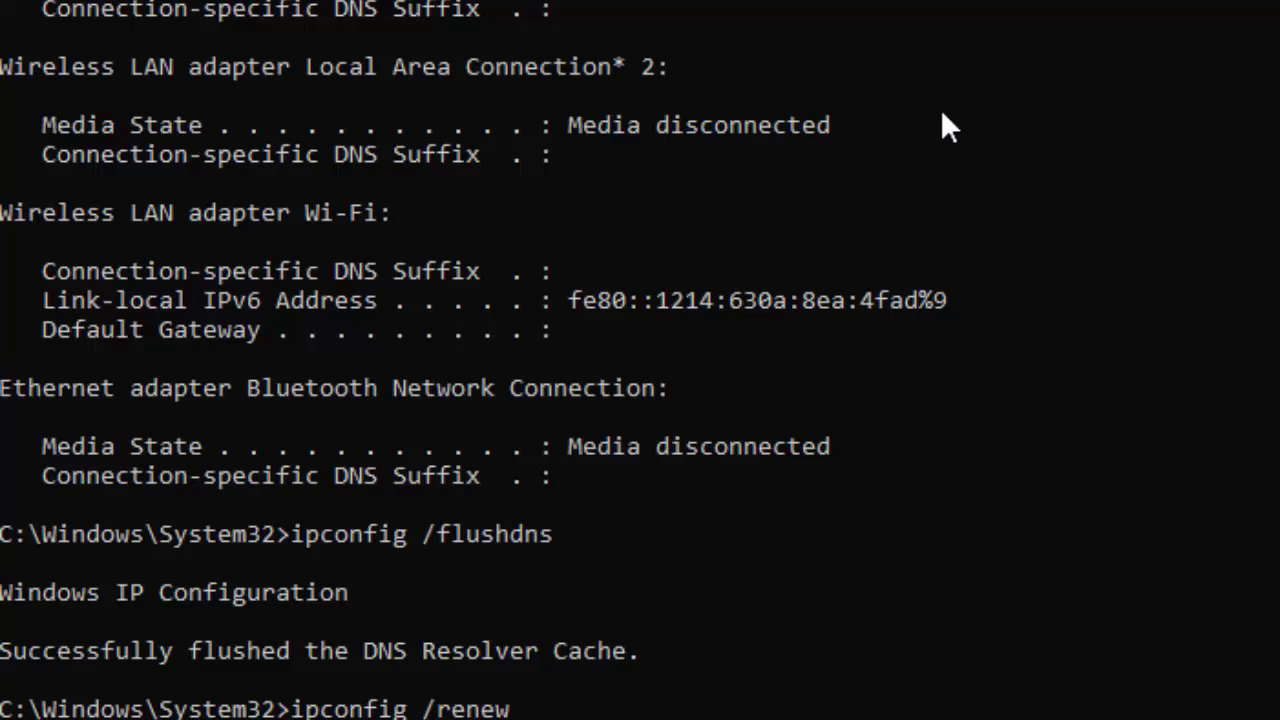
key("Return")
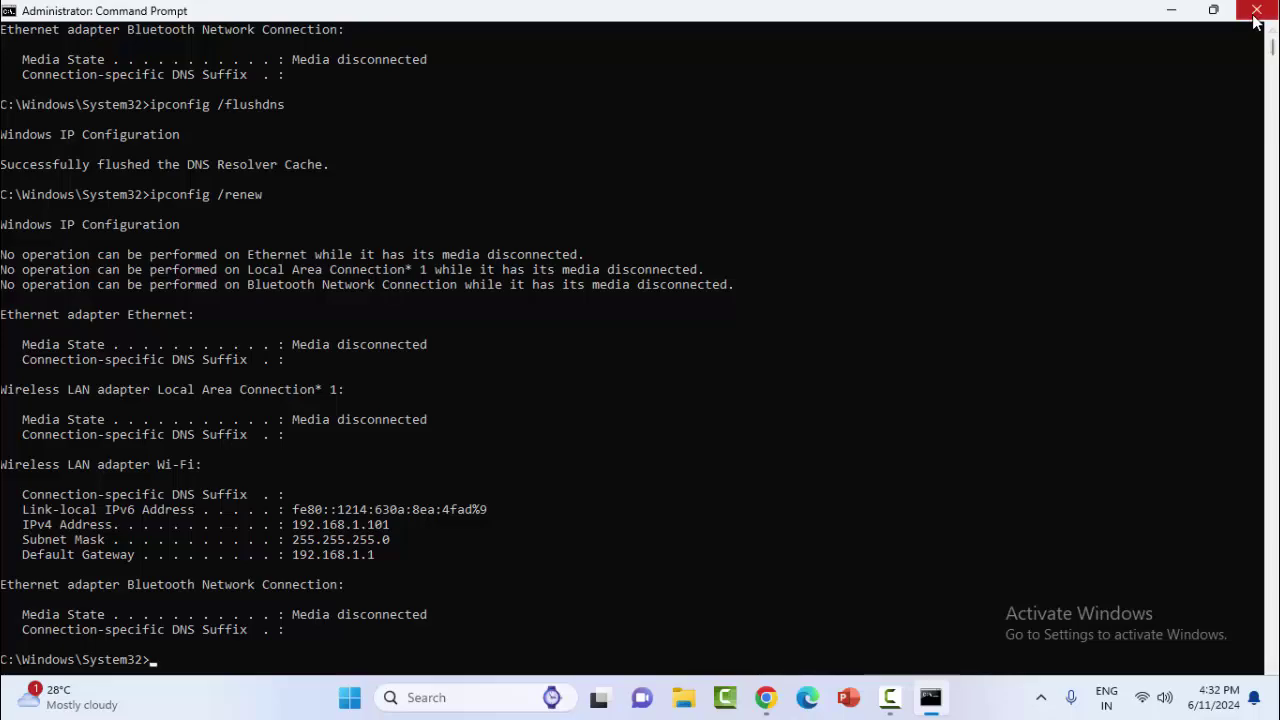
left_click(1256, 12)
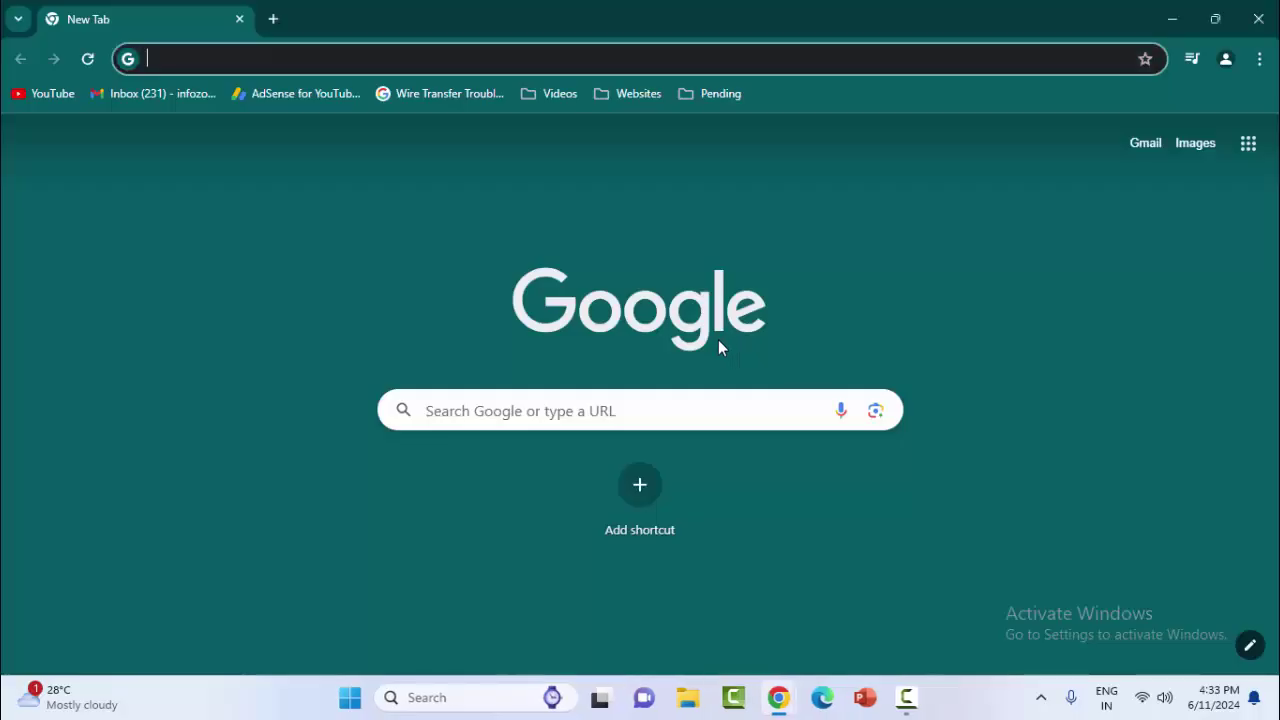
left_click(1161, 20)
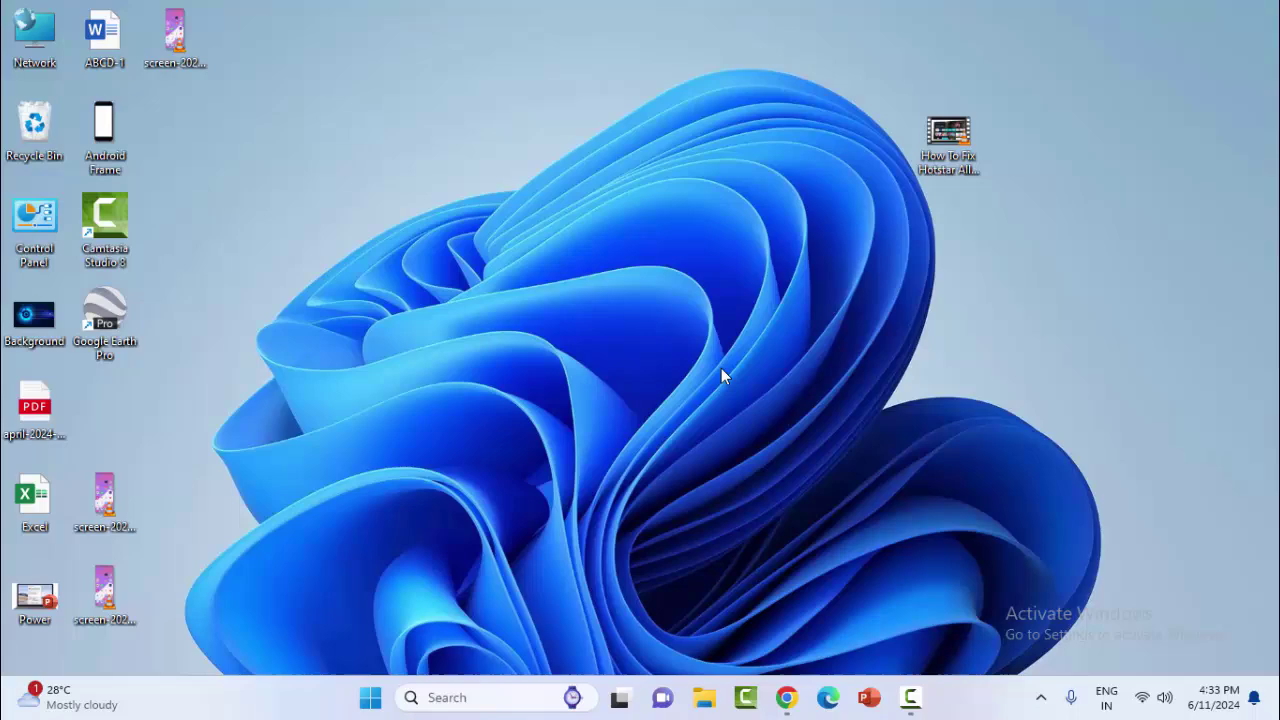
- Go to Windows Settings > Network & internet > Advanced network settings
left_click(371, 697)
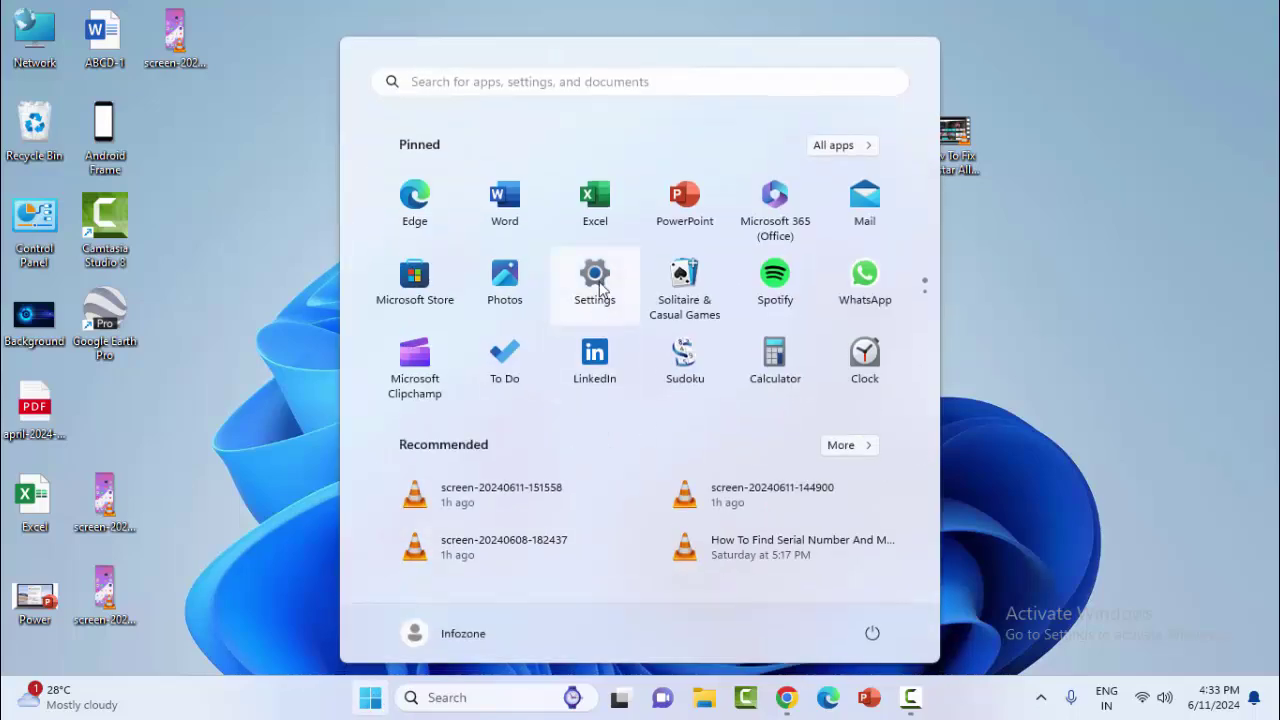
left_click(595, 280)
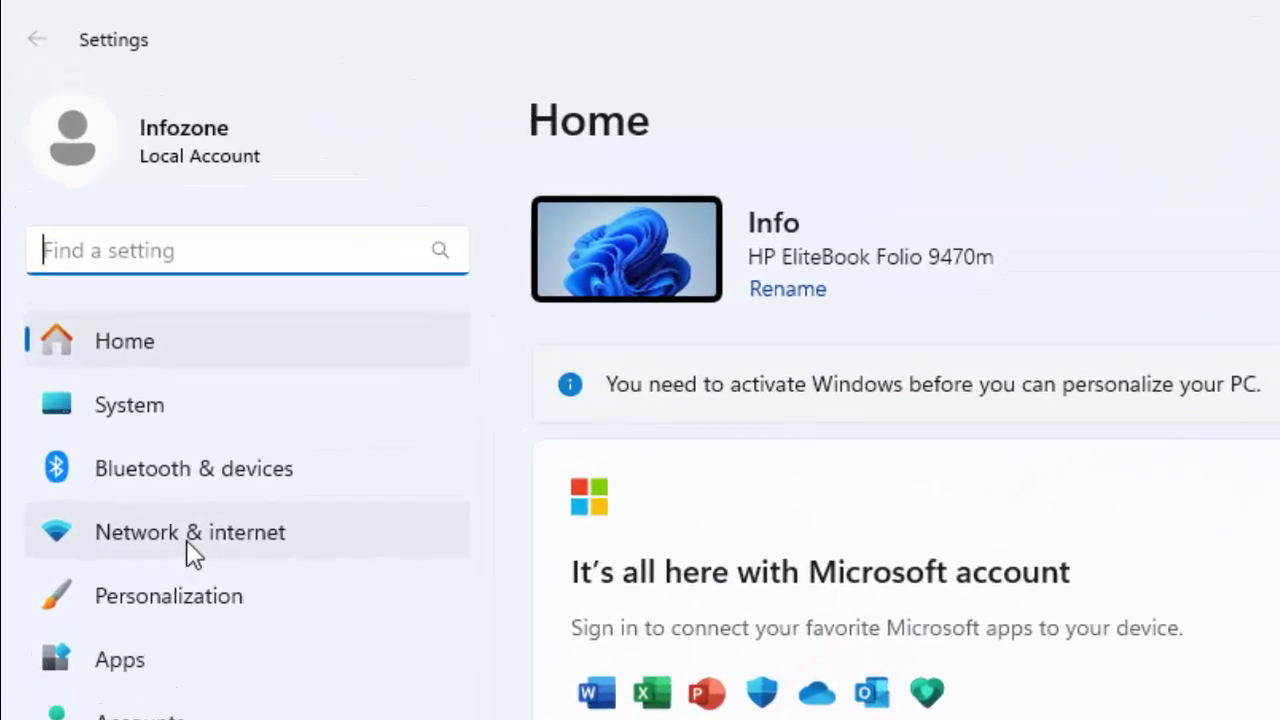
left_click(189, 548)
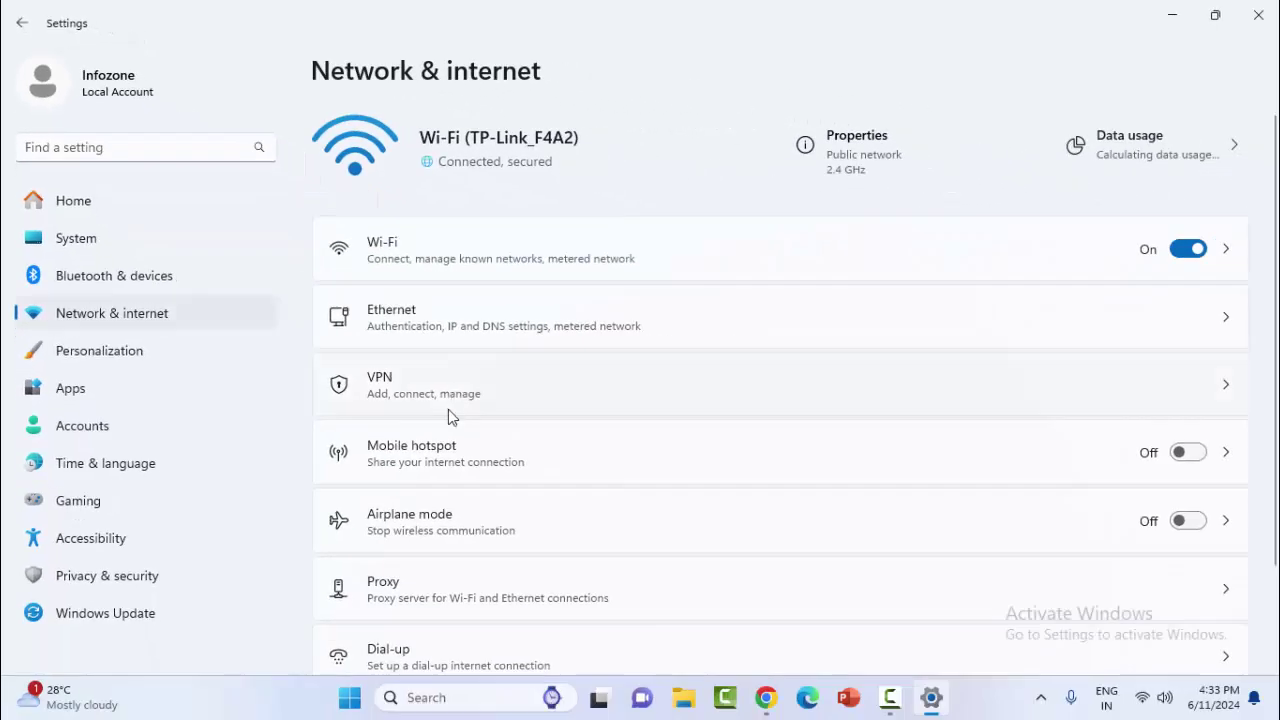
scroll(460, 400, "down", 3)
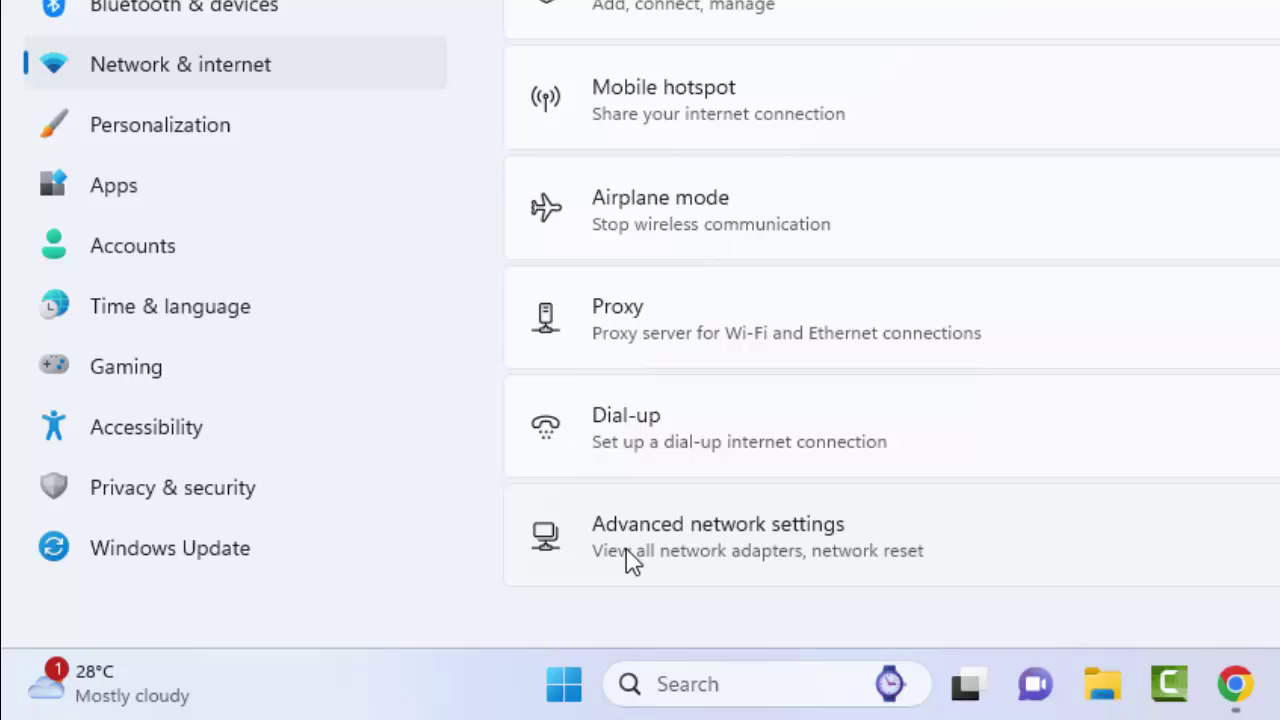
left_click(718, 540)
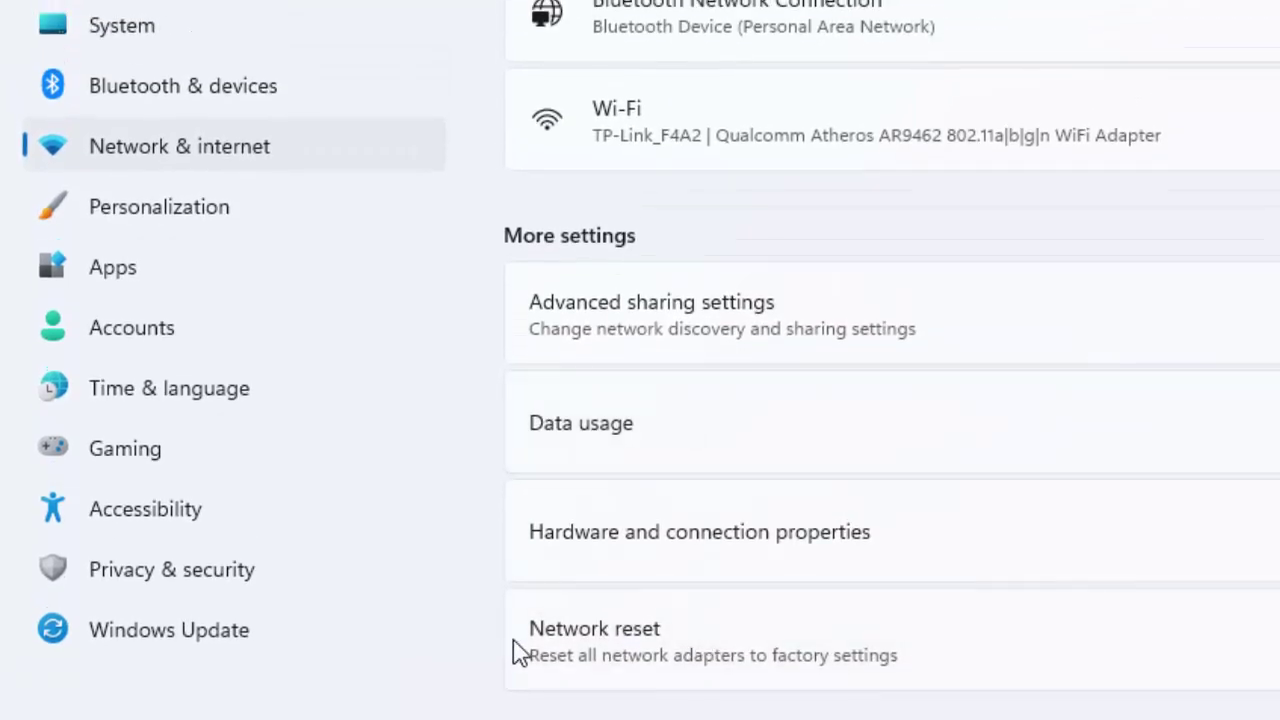
- Run Network reset with Reset now, confirm Yes, and close Settings
left_click(650, 643)
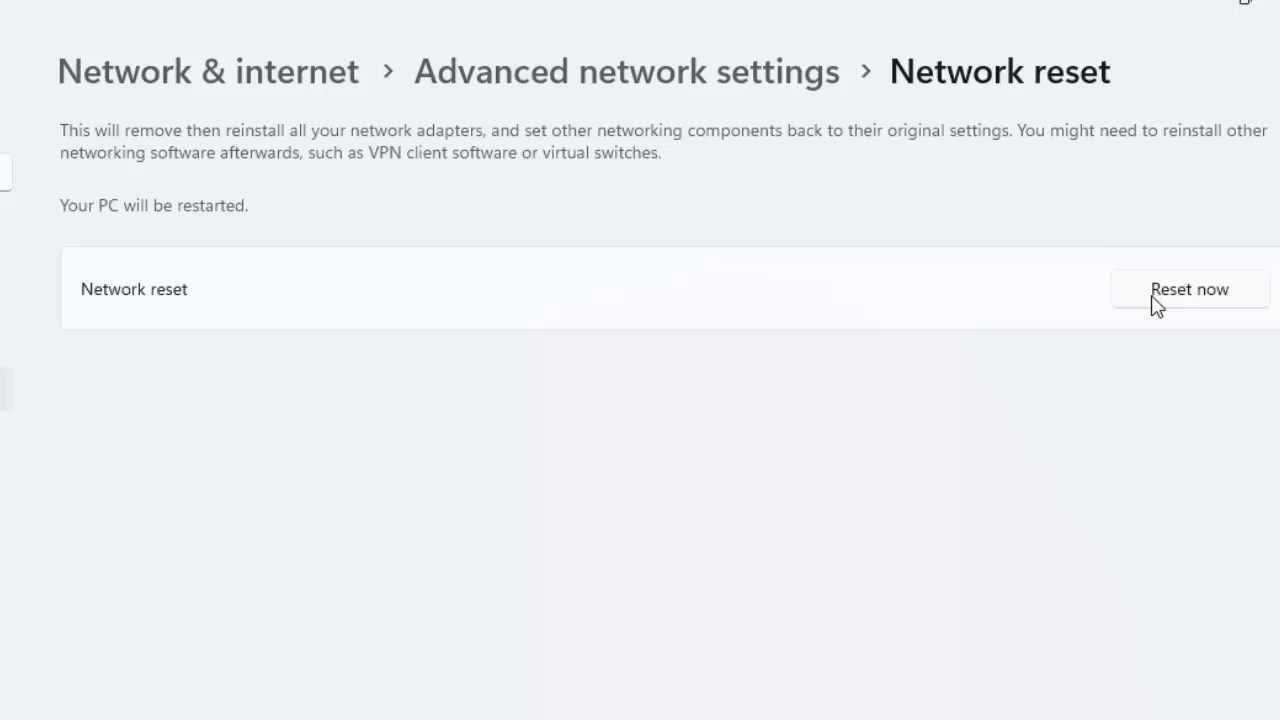
left_click(1173, 289)
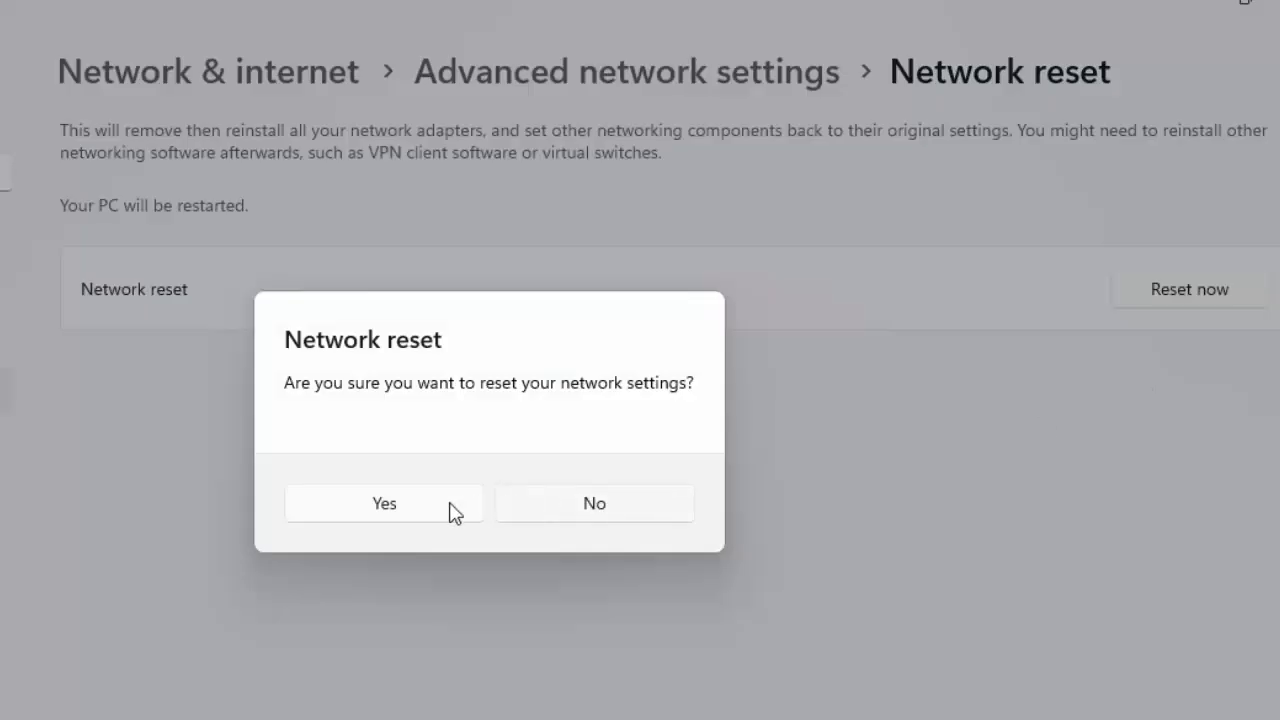
left_click(631, 503)
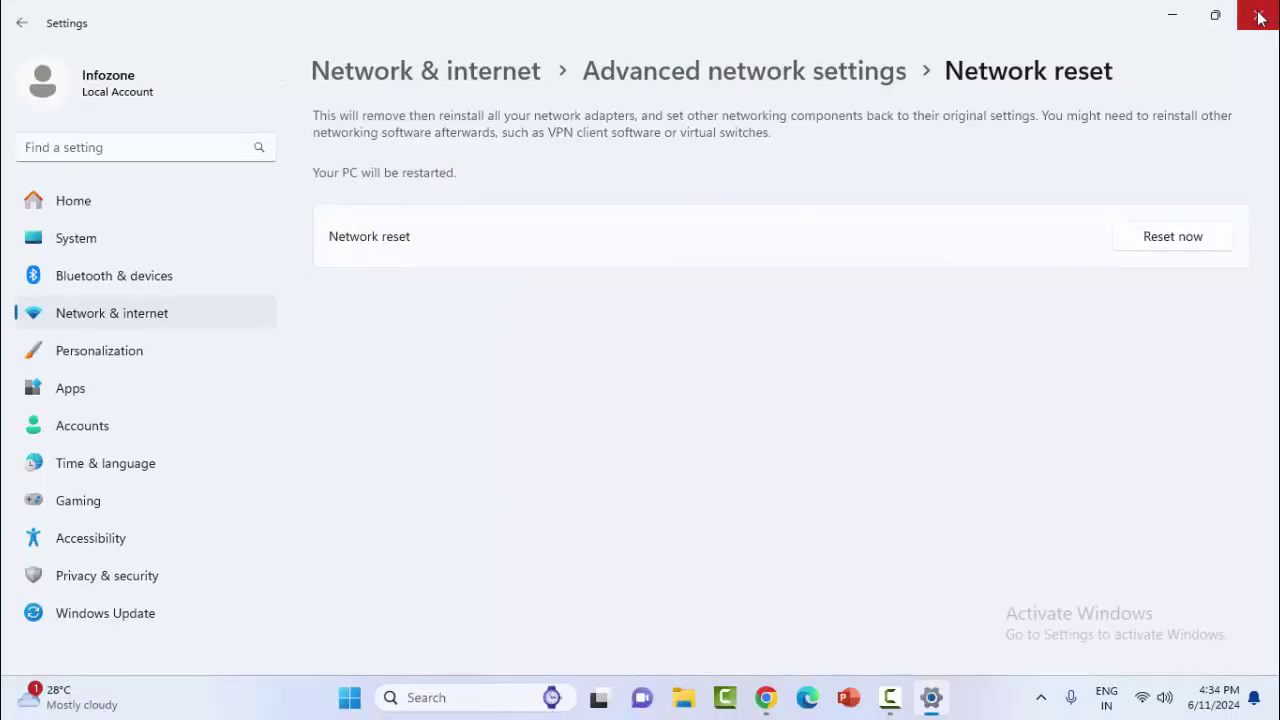
left_click(1258, 17)
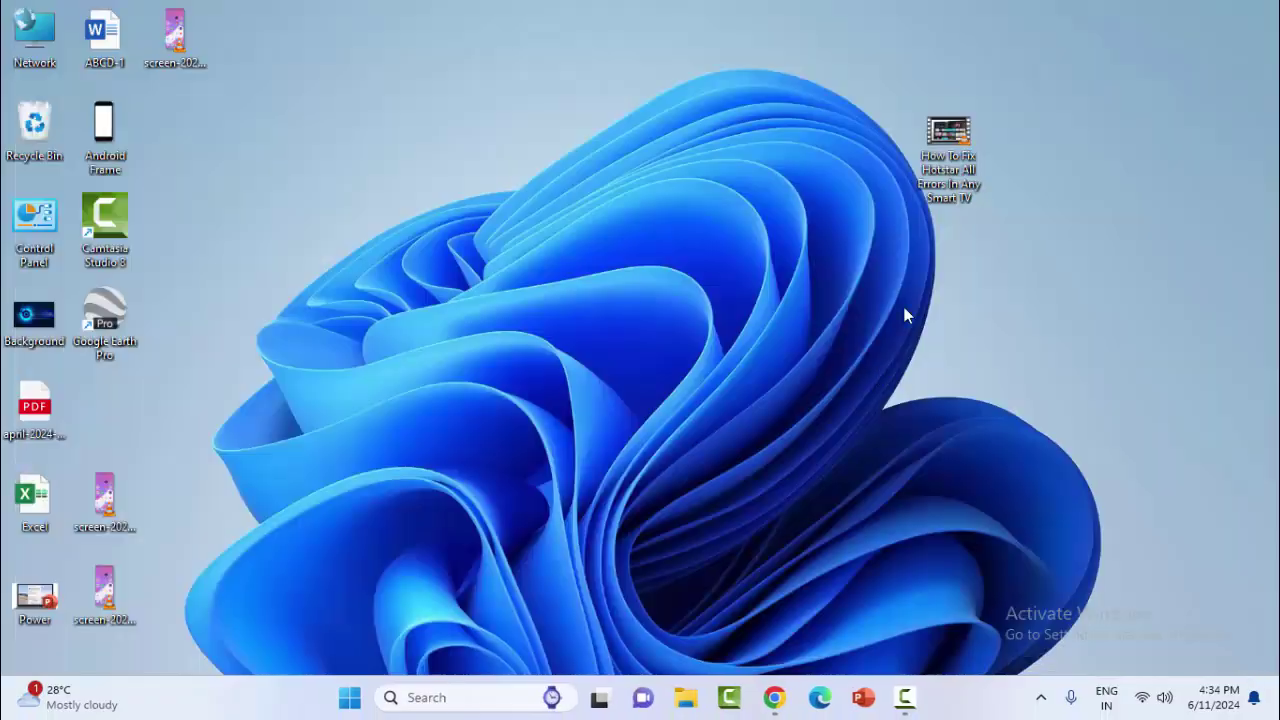